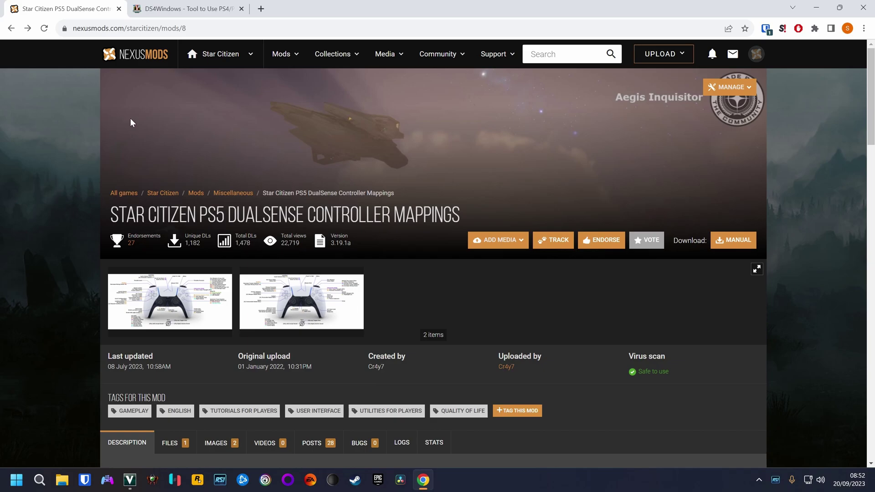
Step: Download the DS4Windows 3.2.14 x64 zip from the Ryochan7 DS4Windows website
{"action": "key", "text": "ctrl+Tab"}
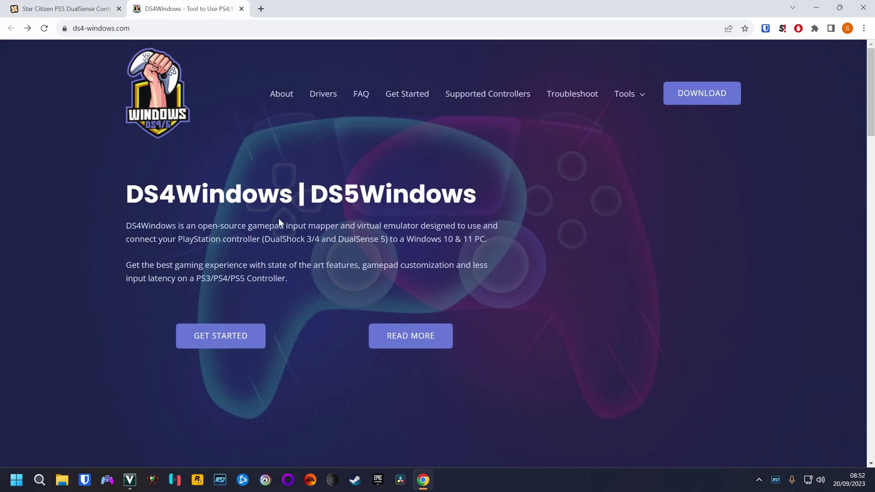
{"action": "left_click", "coordinate": [699, 96]}
{"action": "left_click", "coordinate": [319, 254]}
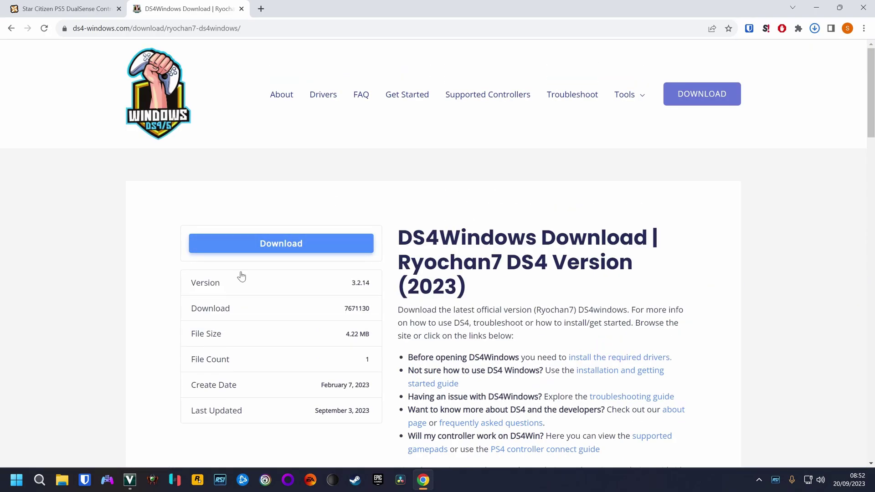
Step: Extract the DS4Windows_3.2.14_x64 zip in Downloads to its suggested folder
{"action": "left_click", "coordinate": [66, 480]}
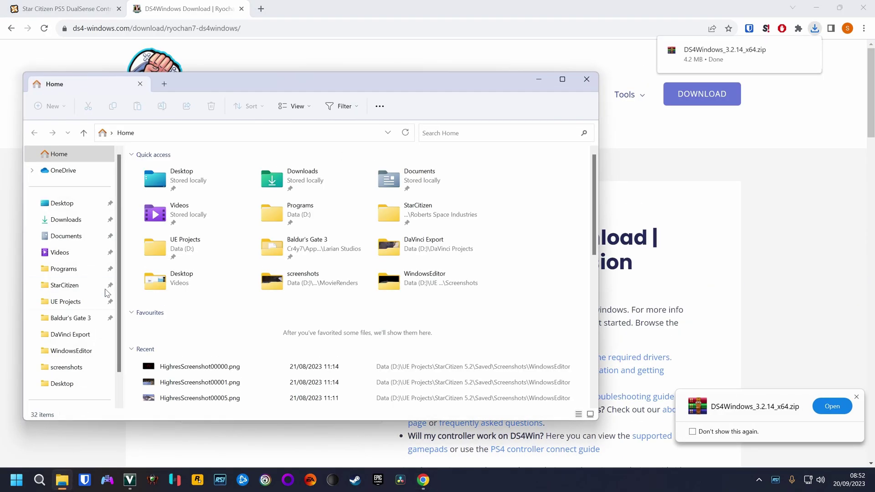
{"action": "left_click", "coordinate": [66, 219]}
{"action": "left_click", "coordinate": [222, 186]}
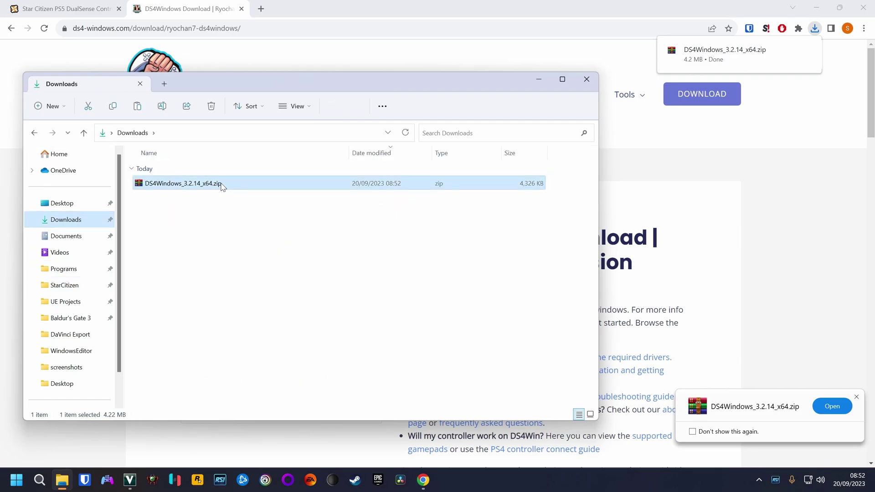
{"action": "right_click", "coordinate": [223, 186]}
{"action": "left_click", "coordinate": [264, 251]}
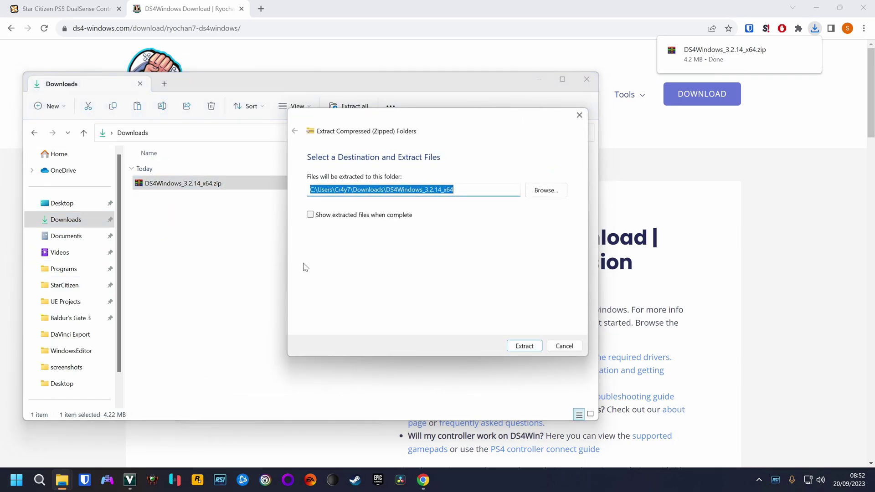
{"action": "left_click", "coordinate": [523, 346]}
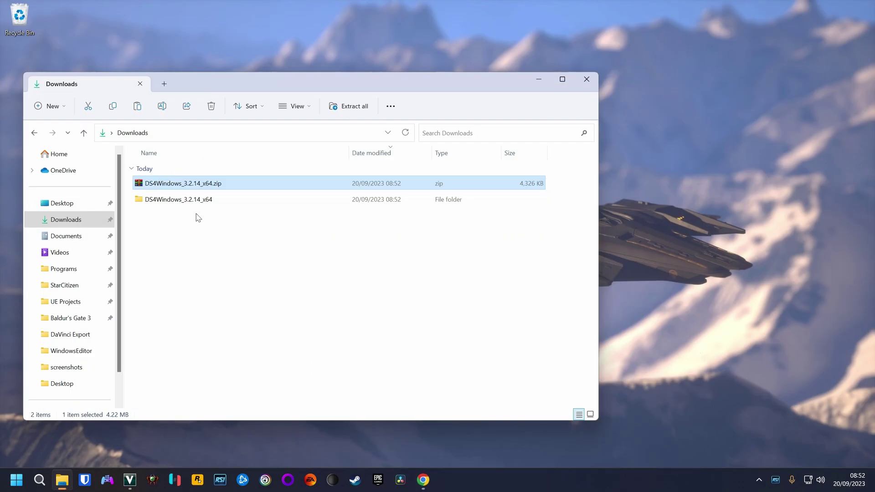
Step: Check the extracted folder, then open Data (D:) > Programs > DS4Windows
{"action": "double_click", "coordinate": [195, 200]}
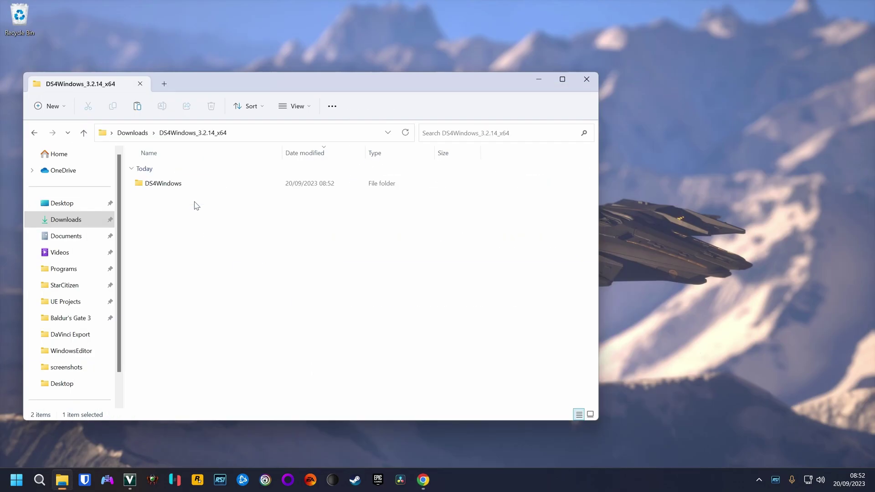
{"action": "double_click", "coordinate": [190, 184]}
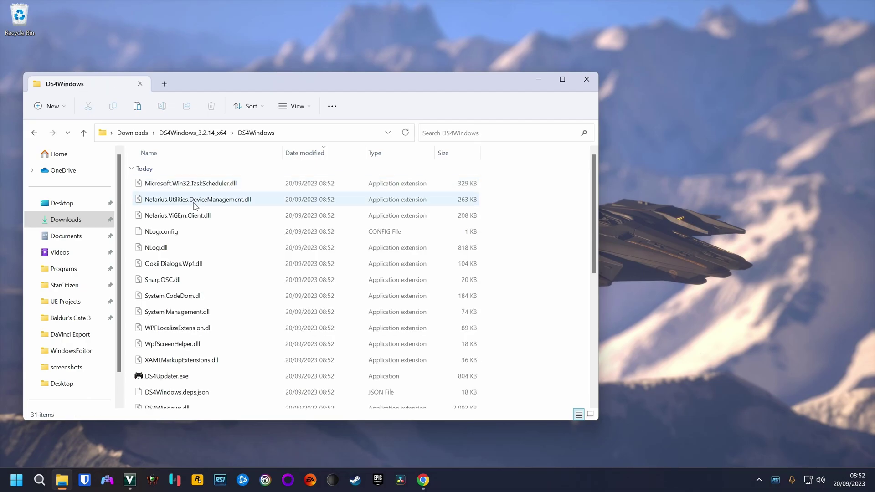
{"action": "left_click", "coordinate": [195, 135]}
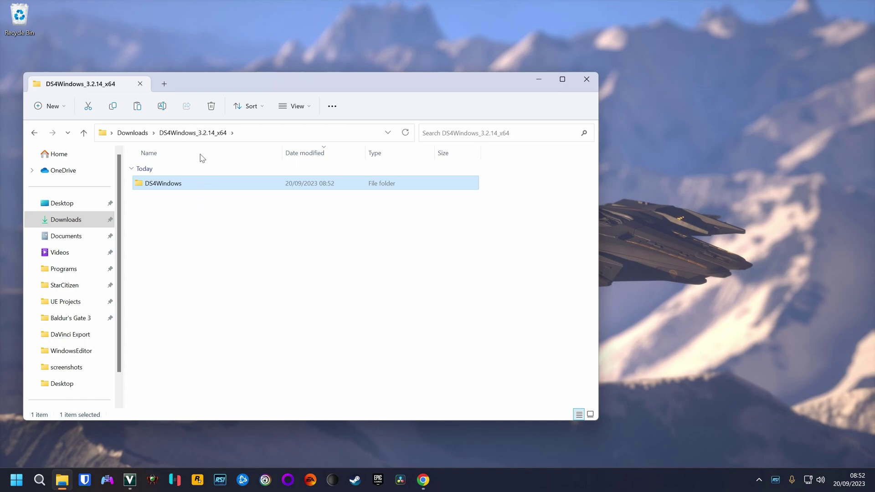
{"action": "scroll", "coordinate": [41, 273], "scroll_direction": "down", "scroll_amount": 1}
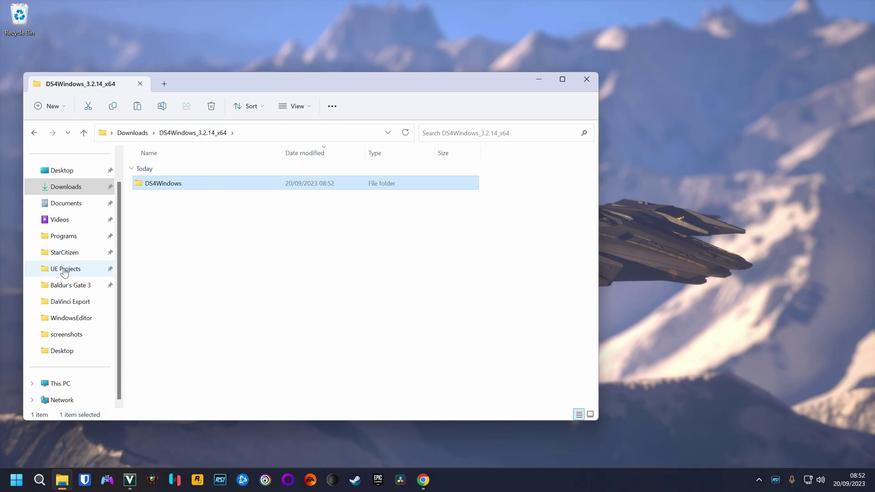
{"action": "left_click", "coordinate": [32, 383]}
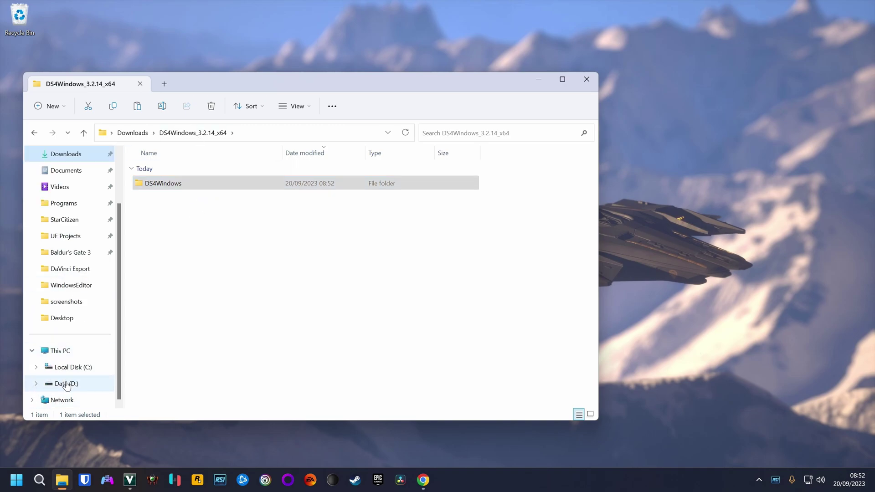
{"action": "left_click", "coordinate": [60, 384]}
{"action": "double_click", "coordinate": [198, 201]}
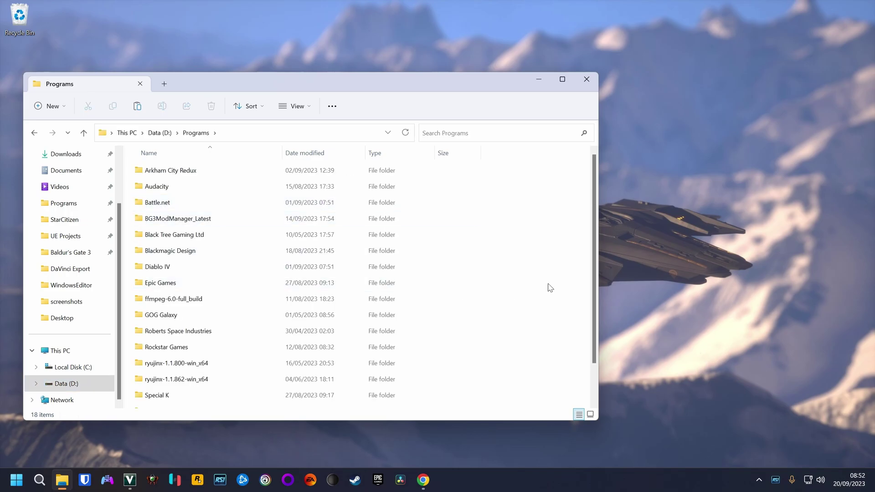
{"action": "double_click", "coordinate": [192, 283]}
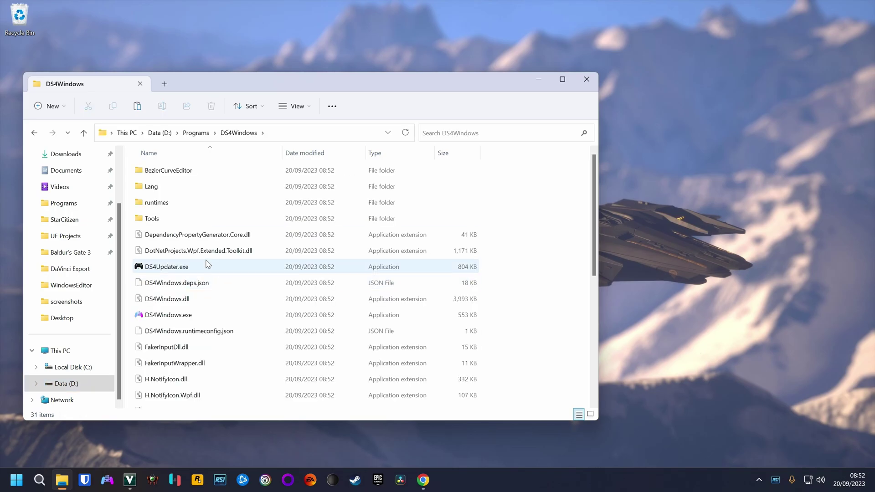
Step: Launch DS4Windows.exe, store settings in Appdata, and close the first-launch device support options
{"action": "double_click", "coordinate": [208, 316]}
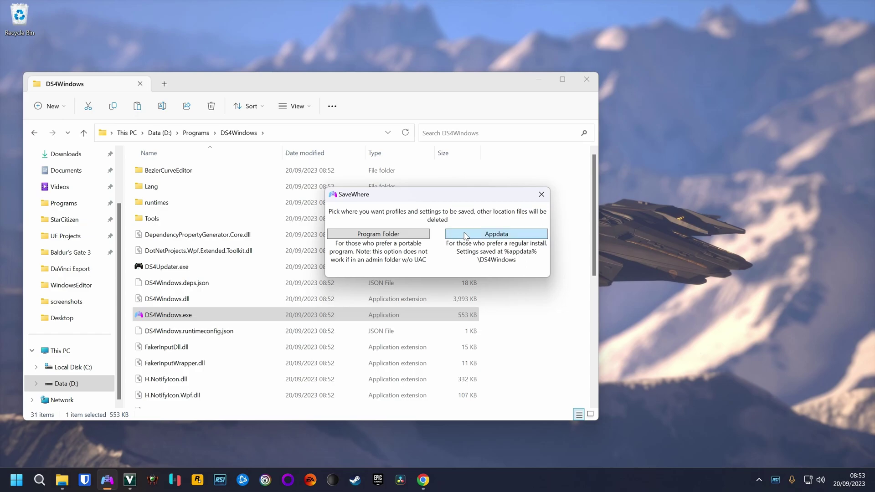
{"action": "left_click", "coordinate": [465, 236]}
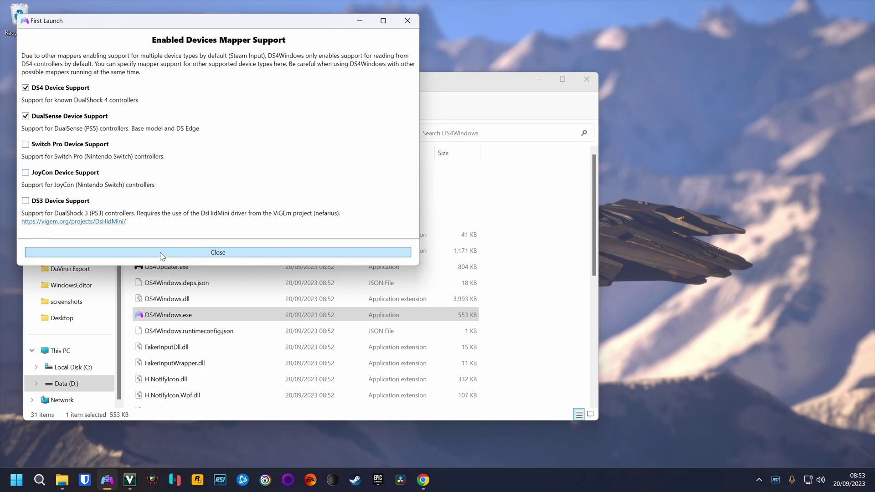
{"action": "left_click", "coordinate": [161, 252]}
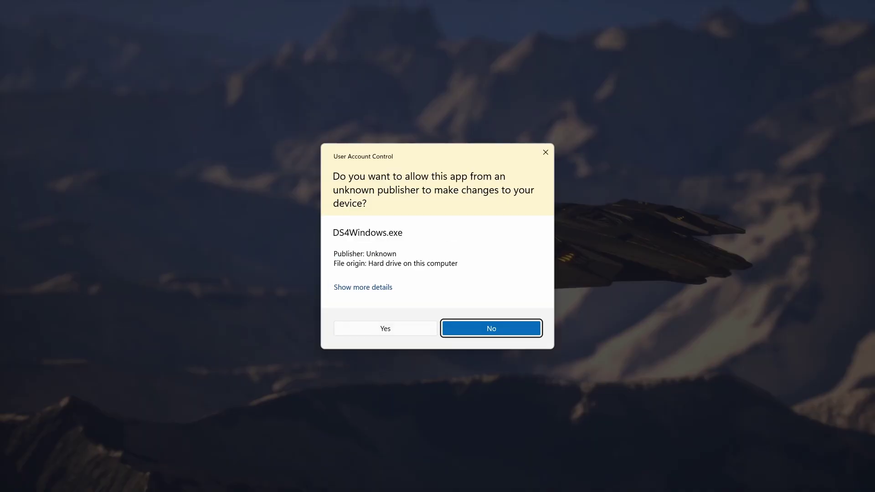
Step: Allow DS4Windows to run and install the ViGEmBus driver, accepting its license terms
{"action": "left_click", "coordinate": [385, 328]}
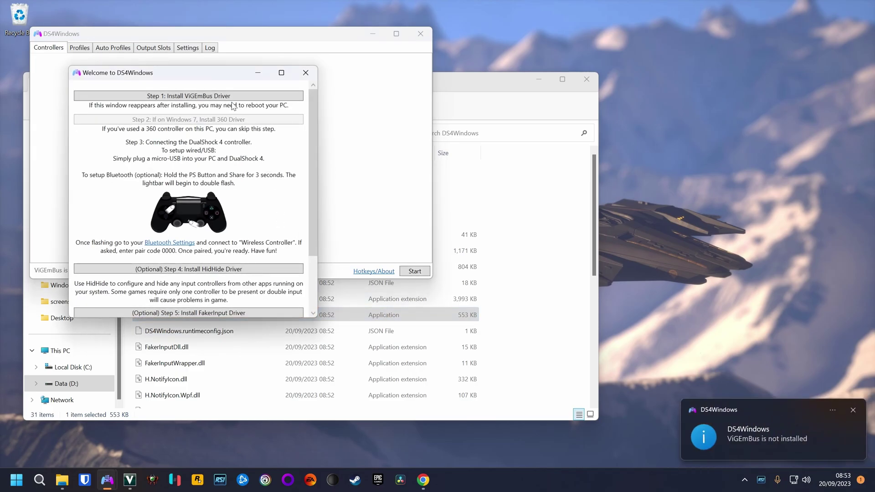
{"action": "left_click", "coordinate": [234, 96]}
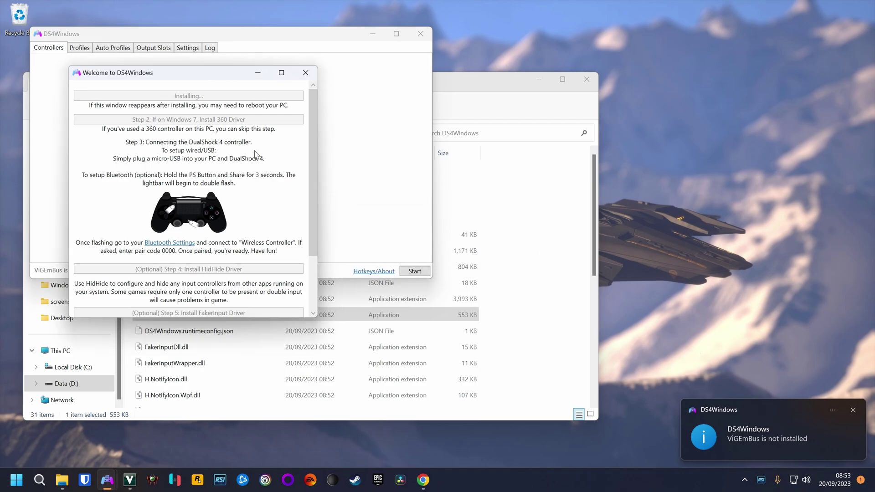
{"action": "left_click", "coordinate": [489, 319]}
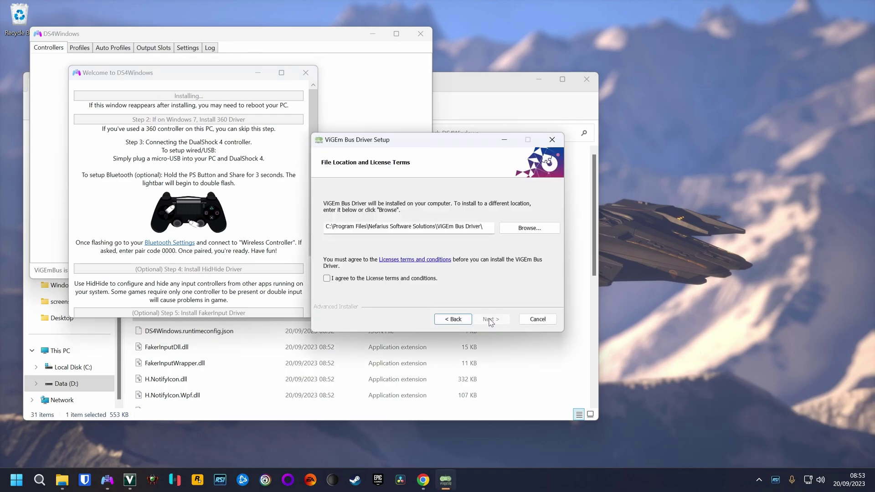
{"action": "left_click", "coordinate": [414, 280]}
{"action": "left_click", "coordinate": [490, 320]}
{"action": "left_click", "coordinate": [489, 319]}
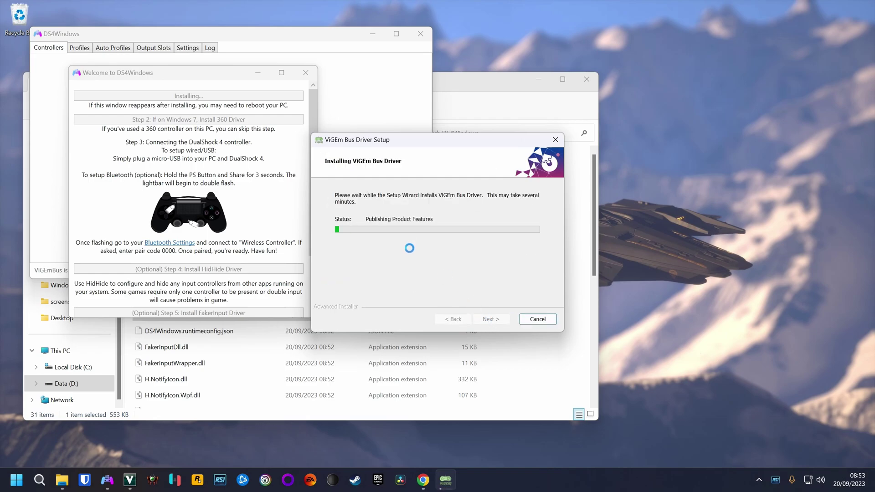
{"action": "left_click", "coordinate": [491, 319]}
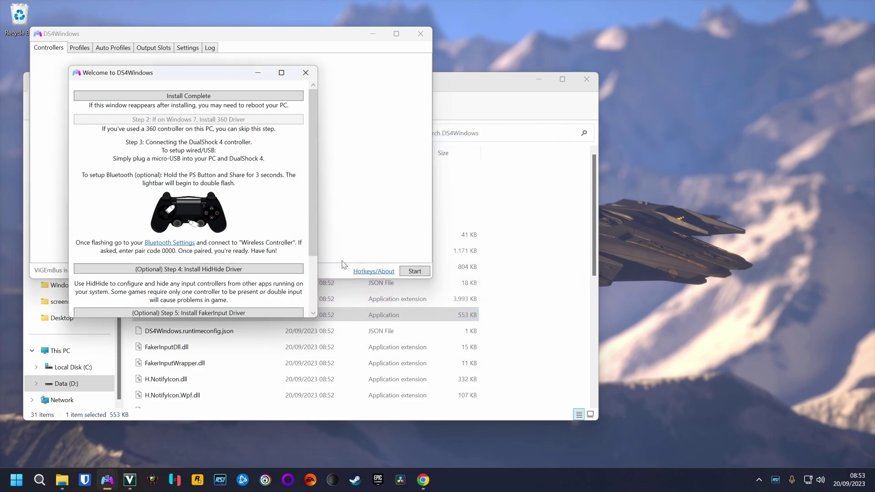
{"action": "scroll", "coordinate": [205, 182], "scroll_direction": "down", "scroll_amount": 3}
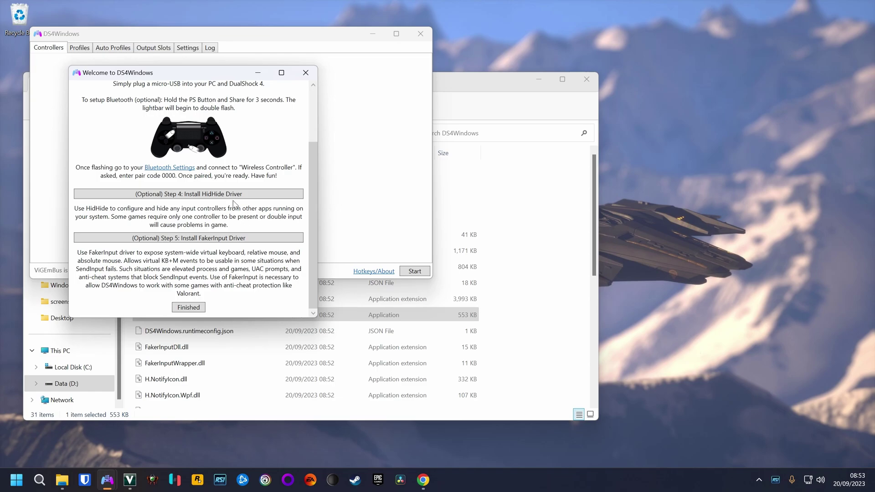
Step: Install the HidHide driver, accepting its license and declining the restart
{"action": "left_click", "coordinate": [245, 195]}
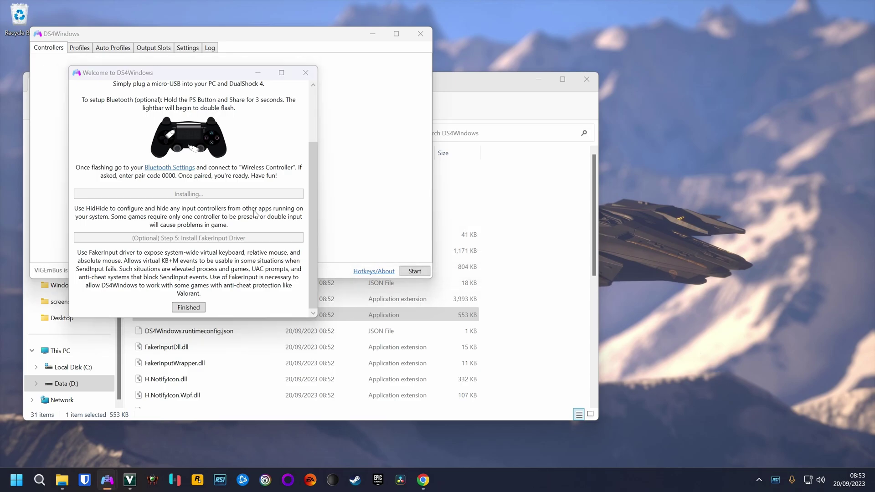
{"action": "left_click", "coordinate": [490, 319]}
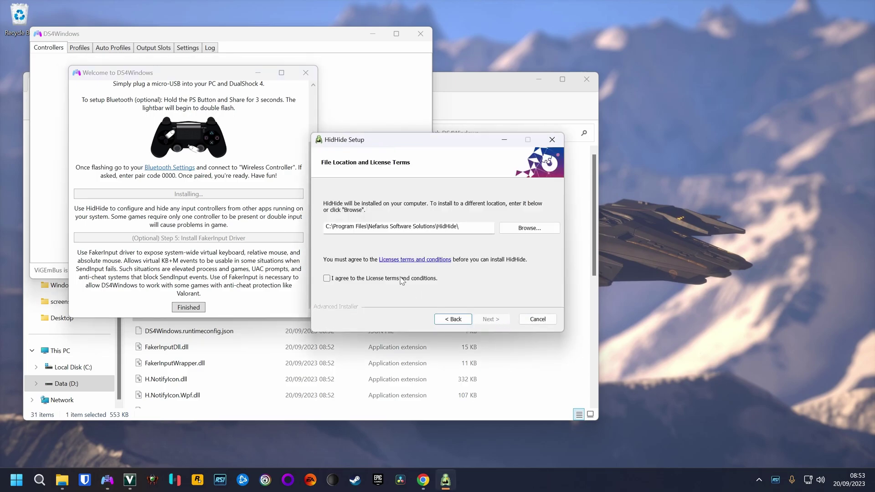
{"action": "left_click", "coordinate": [401, 279]}
{"action": "key", "text": "Return"}
{"action": "key", "text": "Return"}
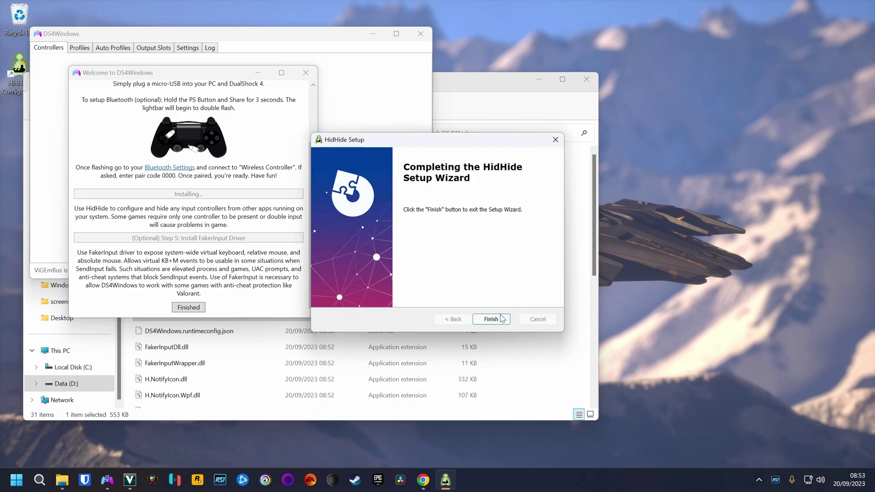
{"action": "left_click", "coordinate": [501, 318]}
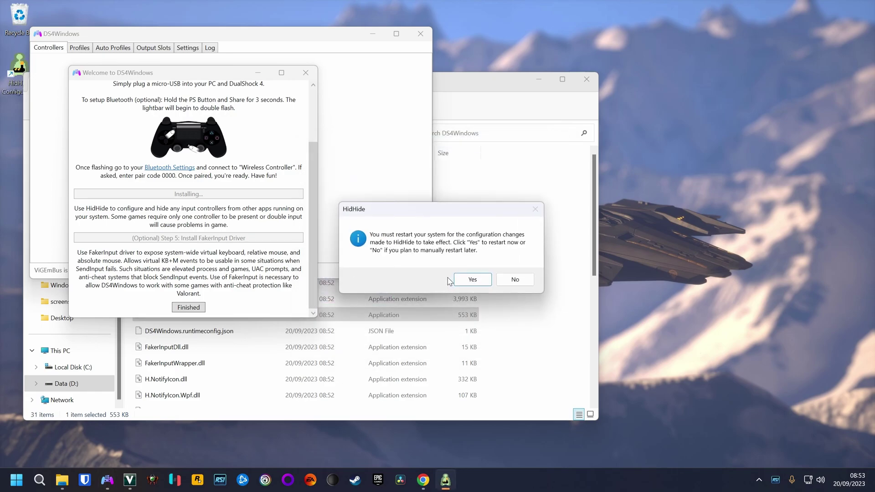
{"action": "left_click", "coordinate": [511, 279]}
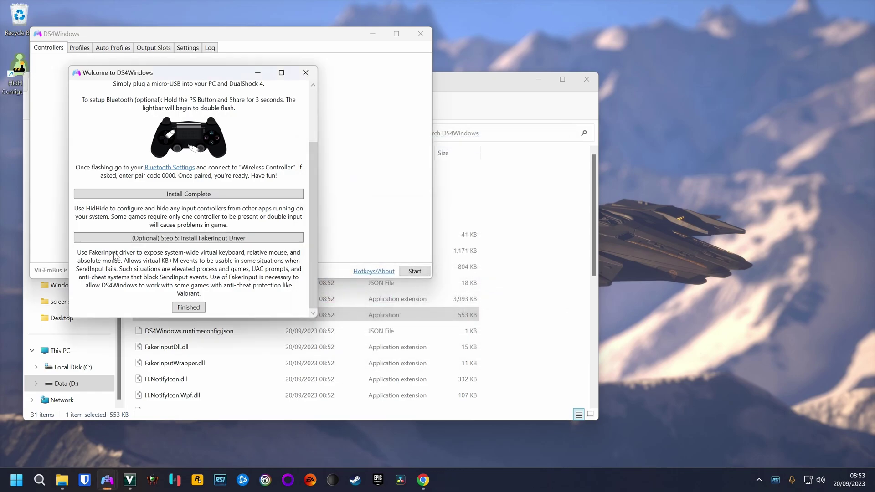
Step: Install the FakerInput driver, accepting its license and allowing the device driver
{"action": "left_click", "coordinate": [184, 238]}
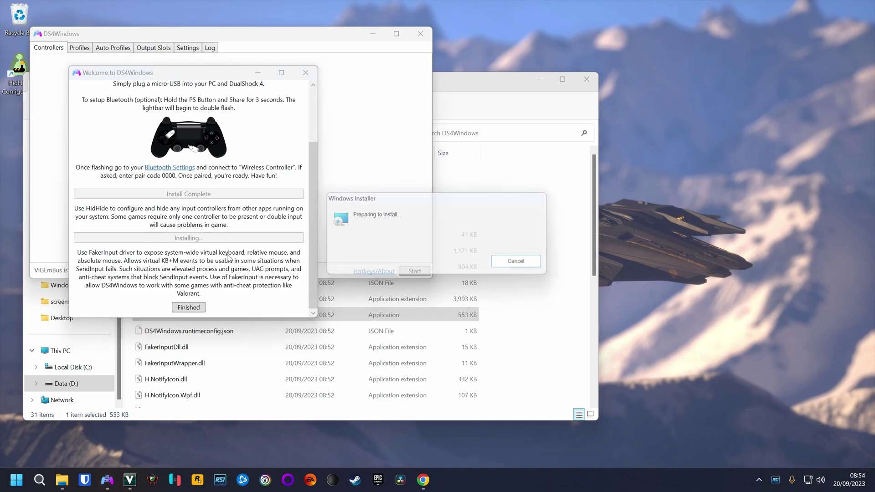
{"action": "left_click", "coordinate": [423, 297]}
{"action": "key", "text": "Return"}
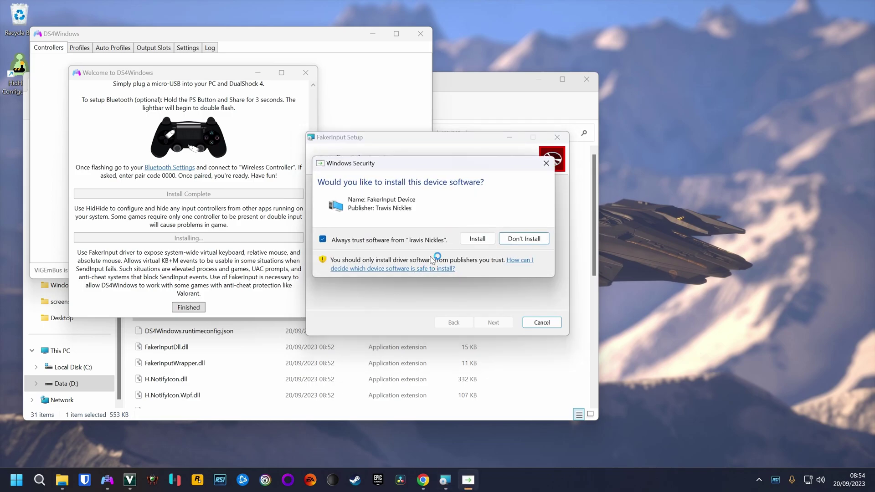
{"action": "left_click", "coordinate": [476, 239]}
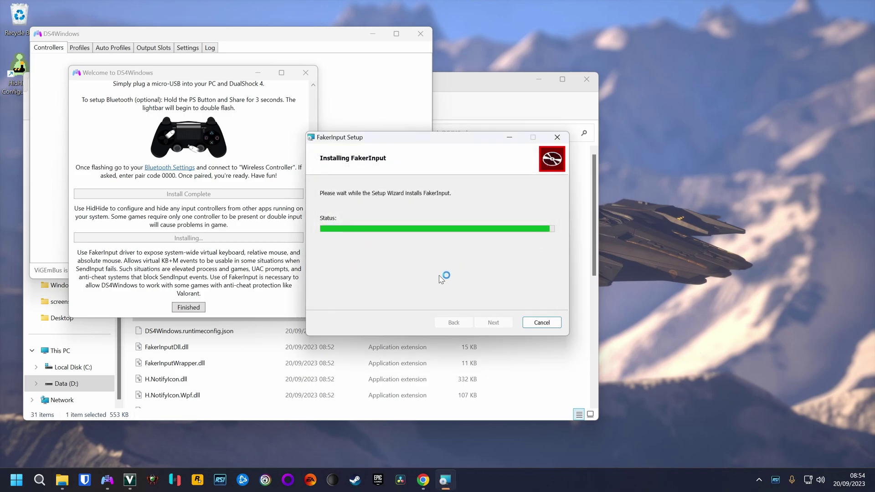
{"action": "left_click", "coordinate": [490, 322]}
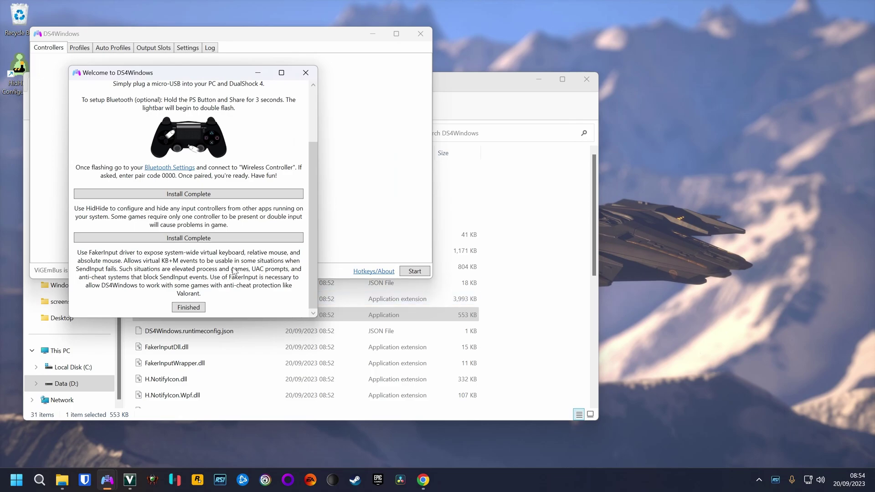
Step: Close the DS4Windows welcome window, minimize File Explorer, and return to Chrome
{"action": "left_click", "coordinate": [197, 308]}
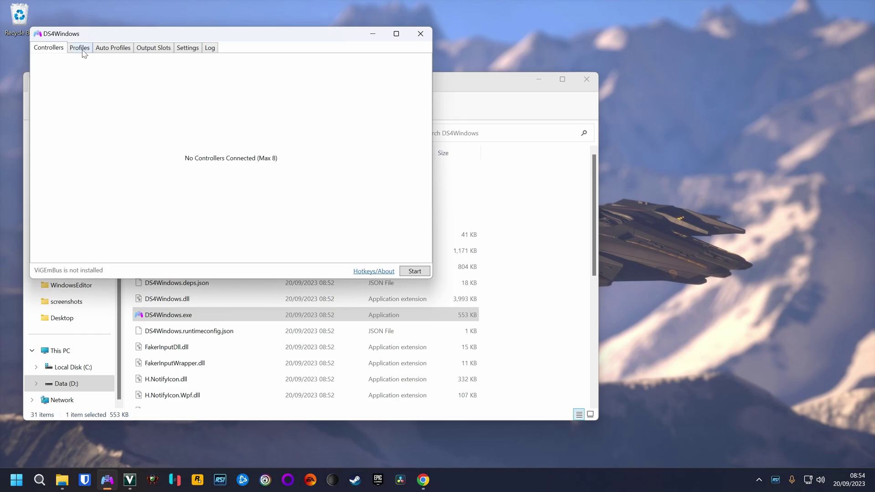
{"action": "left_click", "coordinate": [538, 80]}
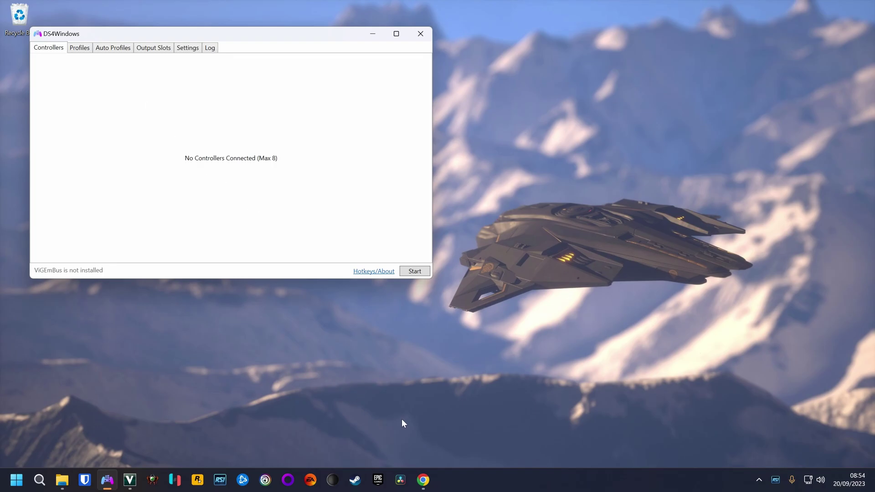
{"action": "left_click", "coordinate": [423, 480]}
Step: Download the Star Citizen PS5 DualSense mod's main file via manual slow download
{"action": "left_click", "coordinate": [86, 4]}
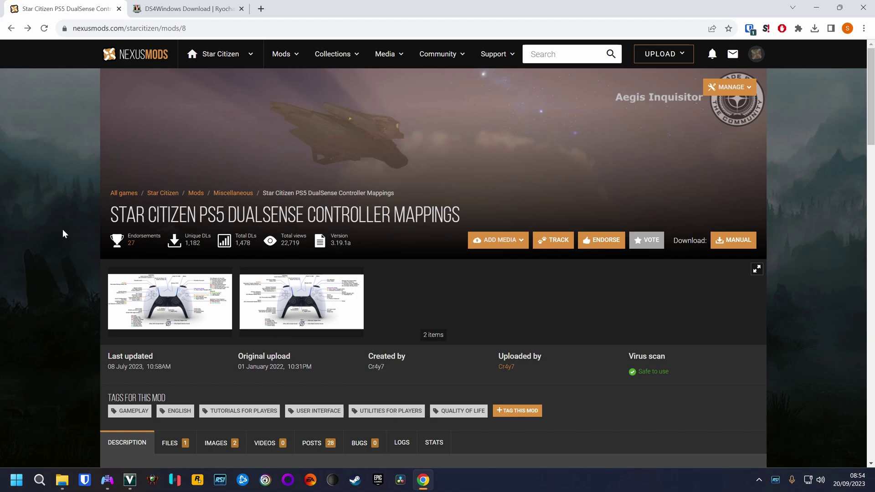
{"action": "scroll", "coordinate": [71, 230], "scroll_direction": "down", "scroll_amount": 5}
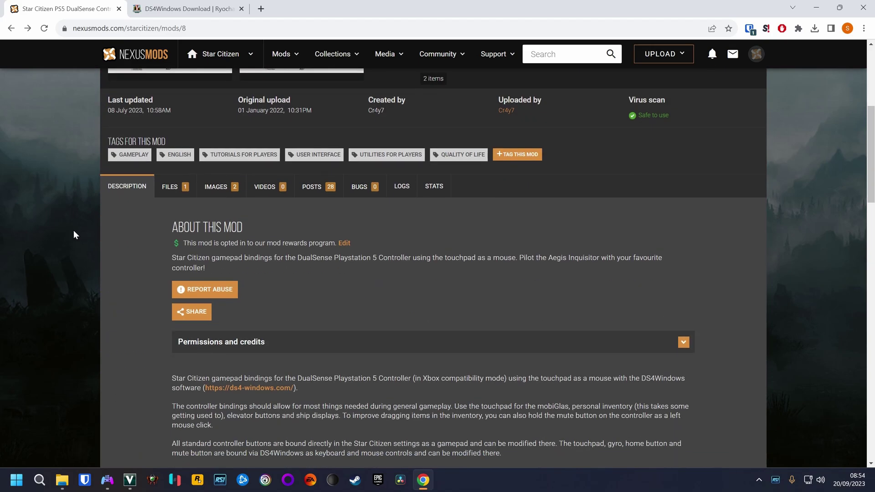
{"action": "left_click", "coordinate": [175, 190]}
{"action": "scroll", "coordinate": [283, 289], "scroll_direction": "down", "scroll_amount": 2}
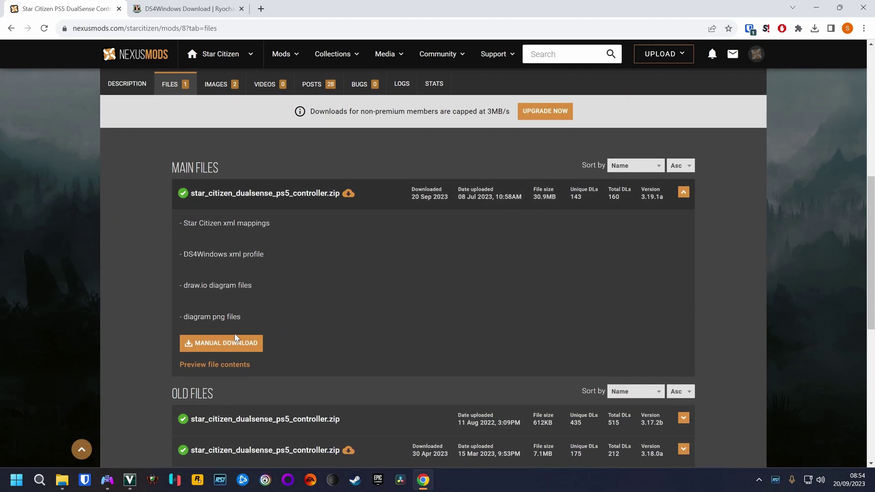
{"action": "left_click", "coordinate": [226, 342]}
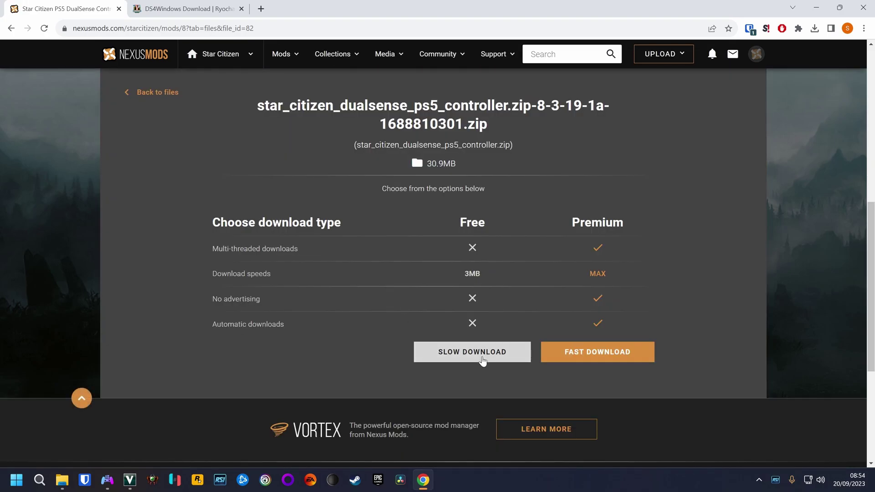
{"action": "left_click", "coordinate": [470, 351]}
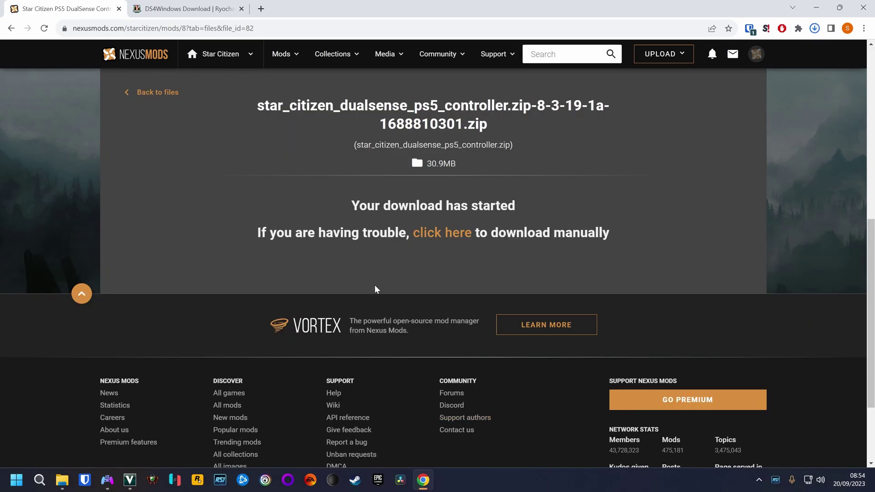
{"action": "left_click", "coordinate": [816, 5]}
Step: Extract star_citizen_dualsense_ps5_controller.zip in Downloads and open the extracted folder
{"action": "left_click", "coordinate": [62, 479]}
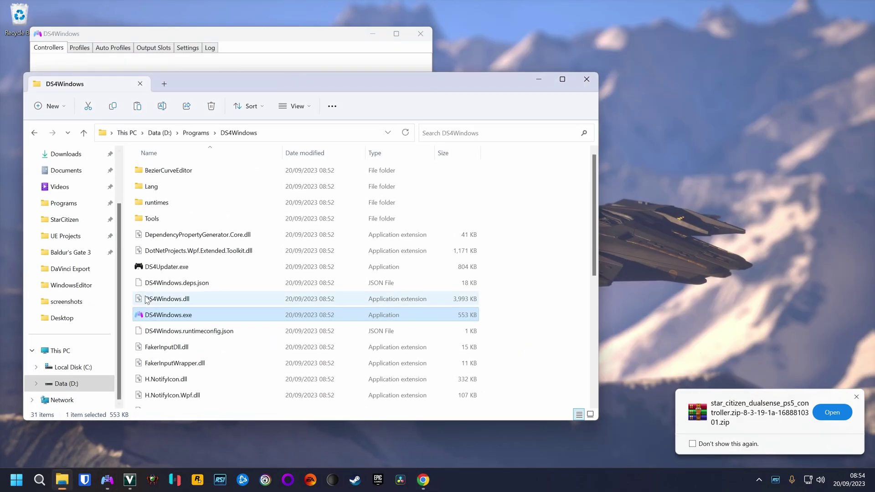
{"action": "left_click", "coordinate": [64, 154]}
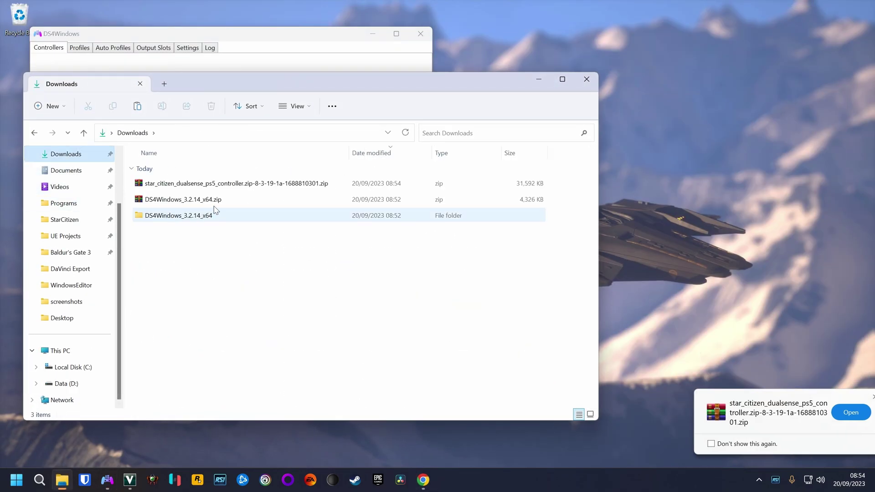
{"action": "left_click", "coordinate": [231, 186]}
{"action": "right_click", "coordinate": [262, 187]}
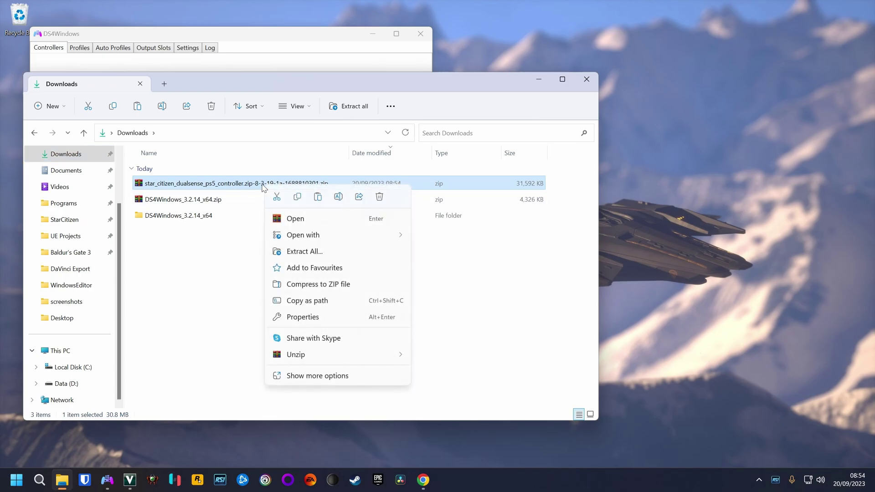
{"action": "left_click", "coordinate": [301, 252]}
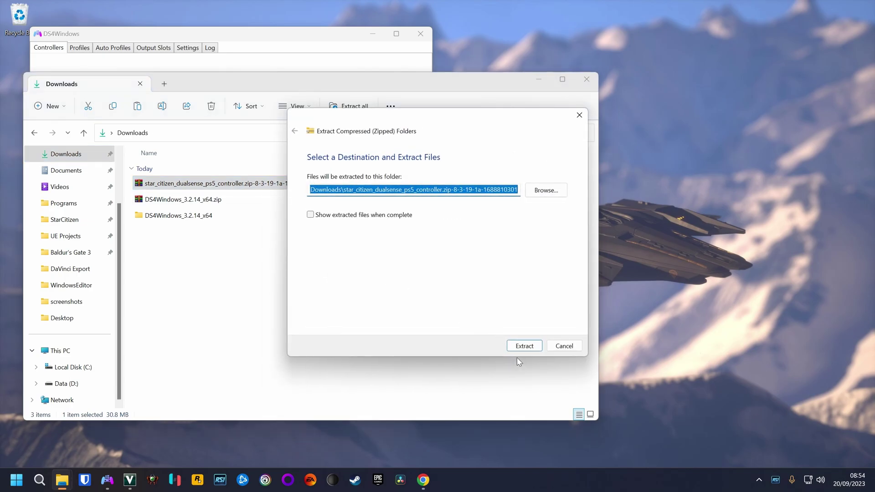
{"action": "left_click", "coordinate": [524, 346]}
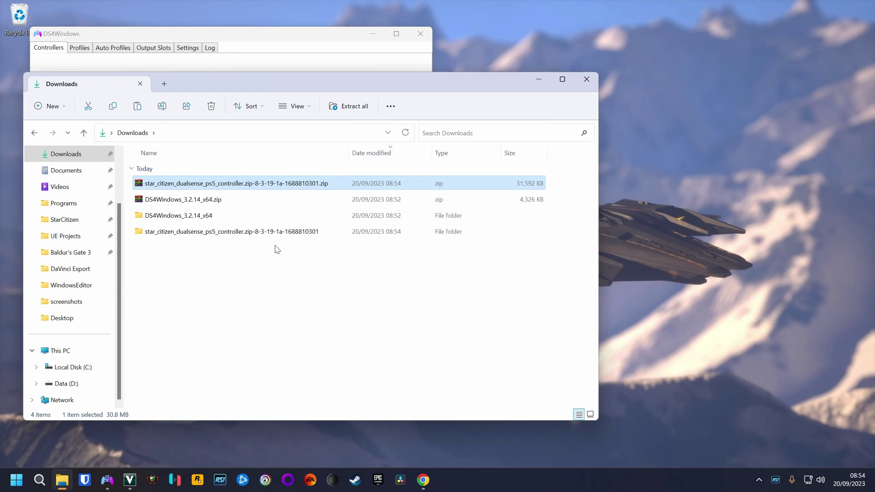
{"action": "double_click", "coordinate": [268, 232]}
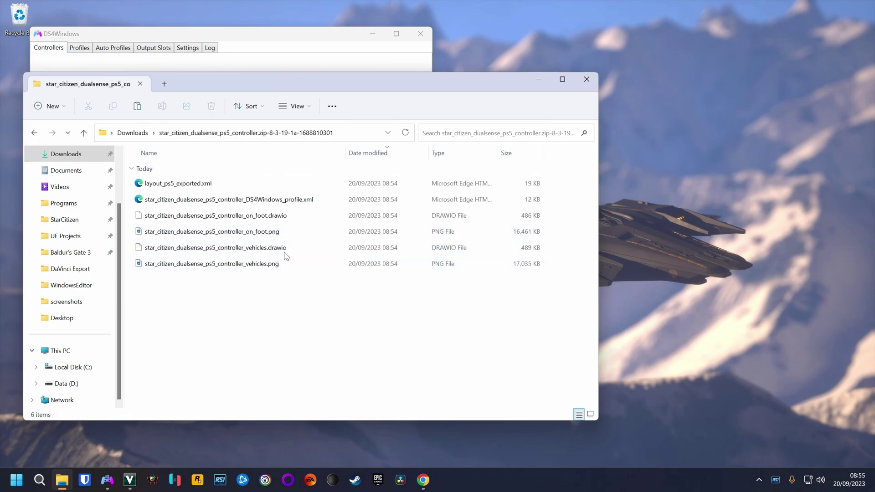
Step: Select the Star Citizen profile XML and open AppData Roaming in a second Explorer window
{"action": "left_click", "coordinate": [283, 201]}
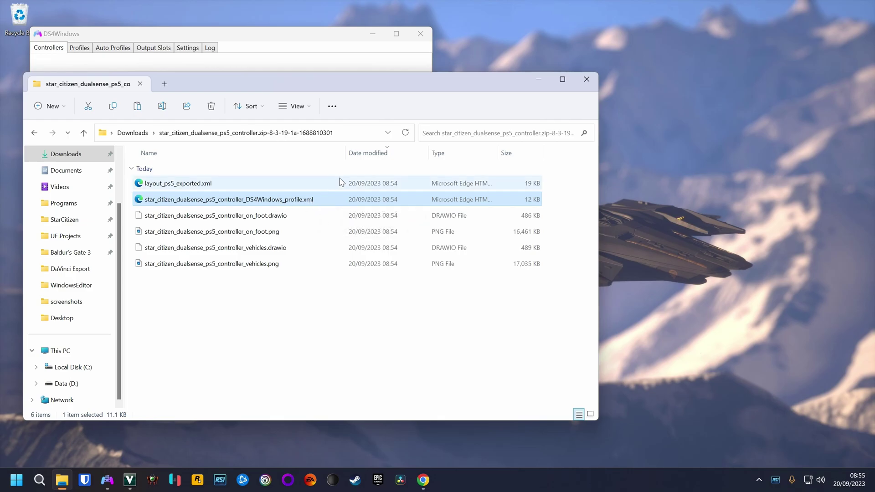
{"action": "right_click", "coordinate": [67, 480]}
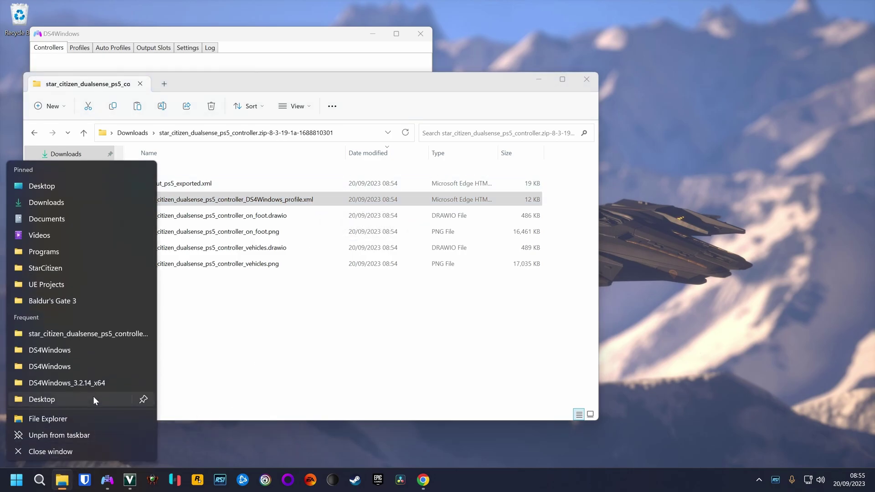
{"action": "left_click", "coordinate": [76, 421]}
{"action": "left_click", "coordinate": [235, 143]}
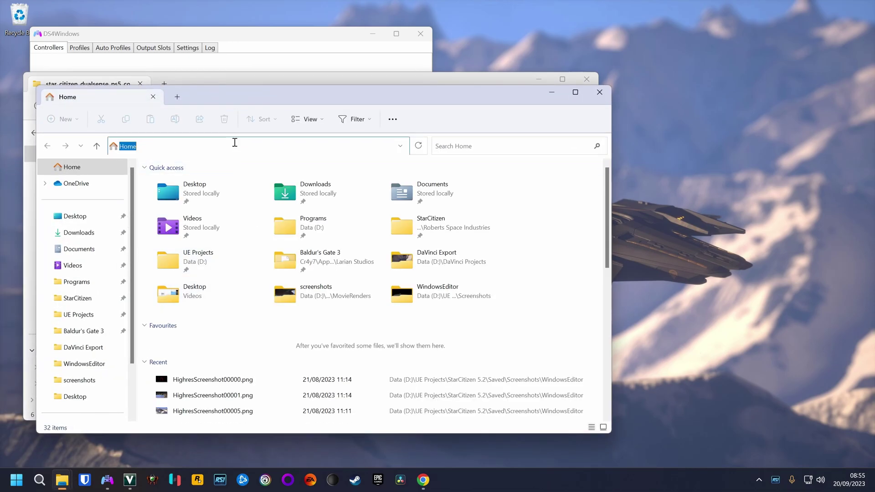
{"action": "type", "text": "%appdata%"}
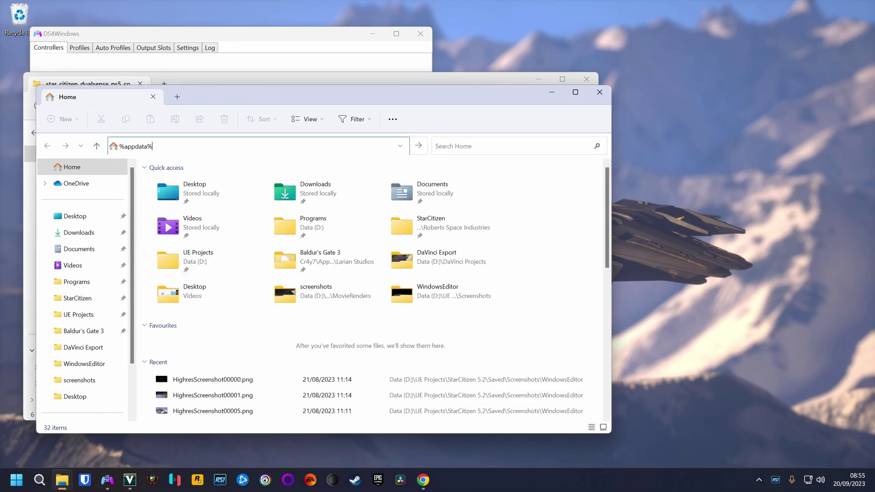
{"action": "key", "text": "Return"}
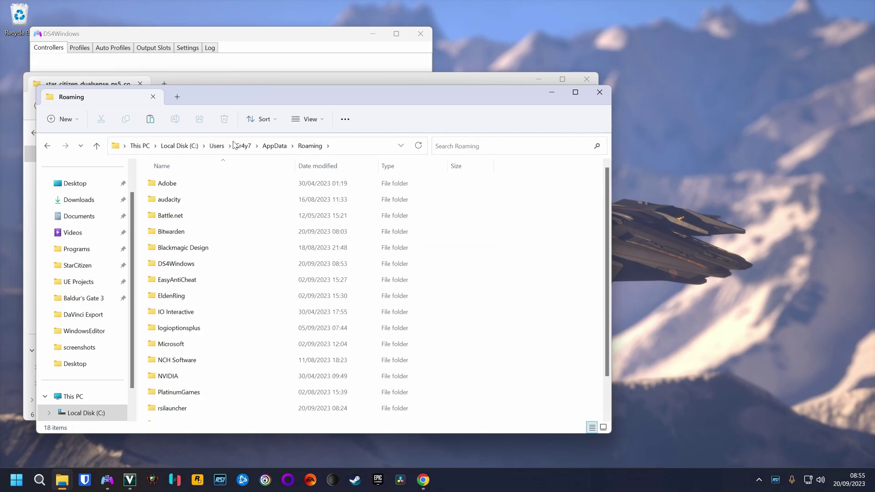
Step: Paste the profile into DS4Windows\Profiles, widen the Name column, and close that window
{"action": "double_click", "coordinate": [198, 265]}
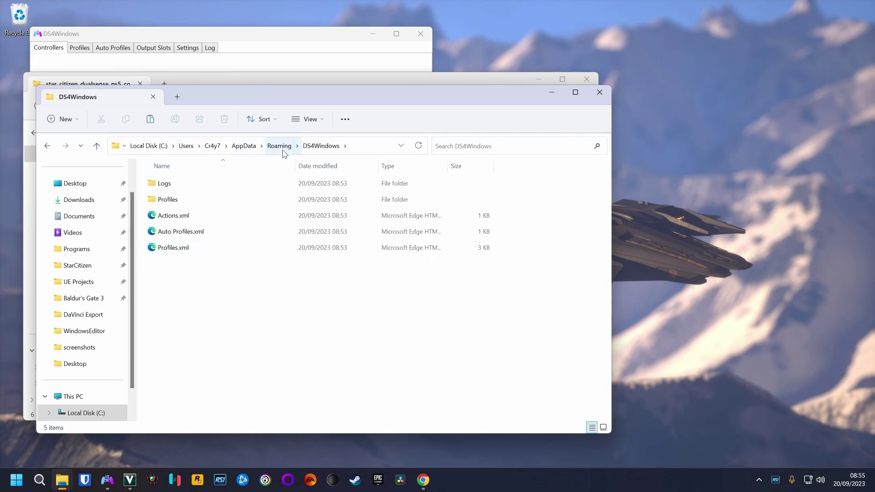
{"action": "double_click", "coordinate": [191, 199]}
{"action": "key", "text": "ctrl+v"}
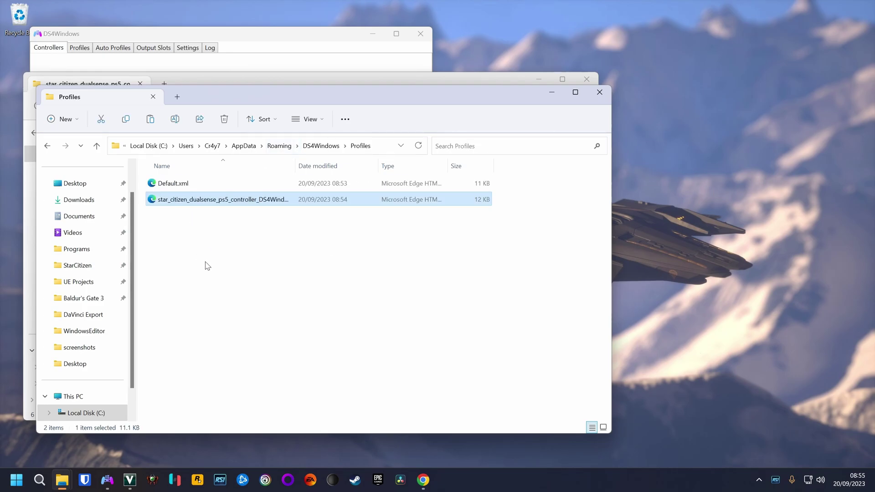
{"action": "left_click", "coordinate": [242, 263]}
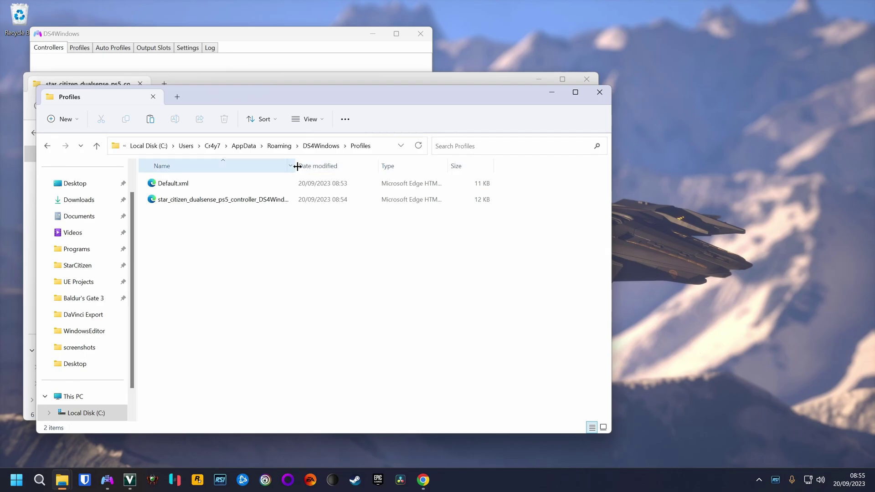
{"action": "left_click_drag", "start_coordinate": [297, 166], "coordinate": [344, 167]}
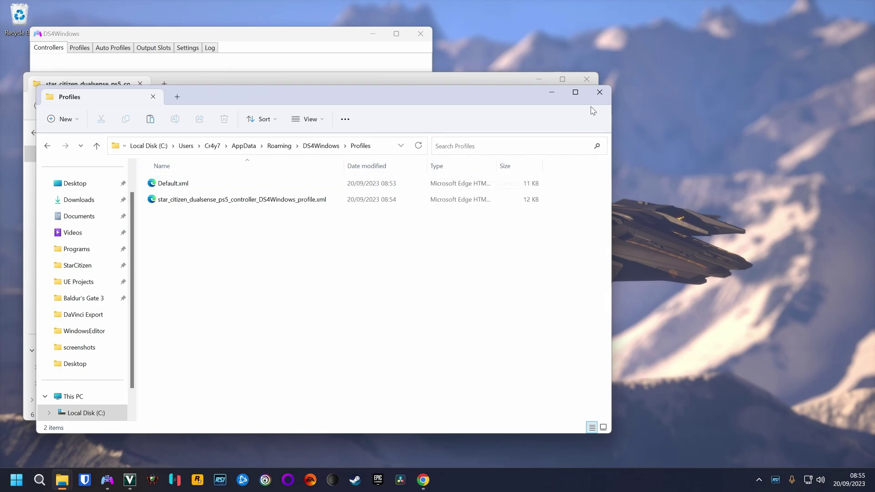
{"action": "left_click", "coordinate": [600, 92]}
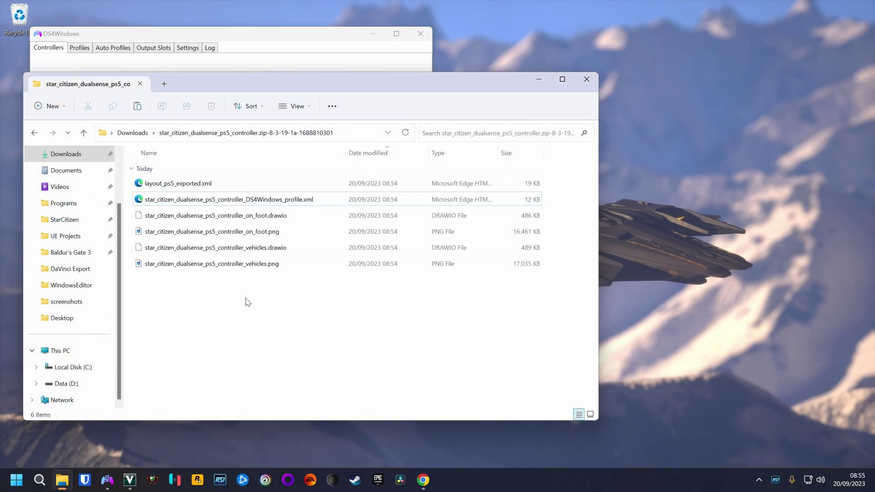
Step: Paste layout_ps5_exported.xml into StarCitizen\LIVE\USER\Client\0\Controls\Mappings, then select the four controller diagram files
{"action": "left_click", "coordinate": [221, 188]}
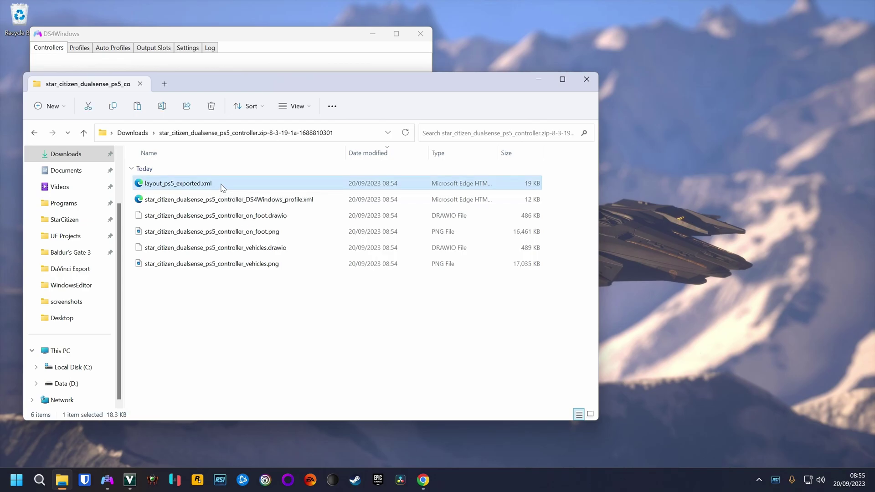
{"action": "left_click", "coordinate": [84, 222]}
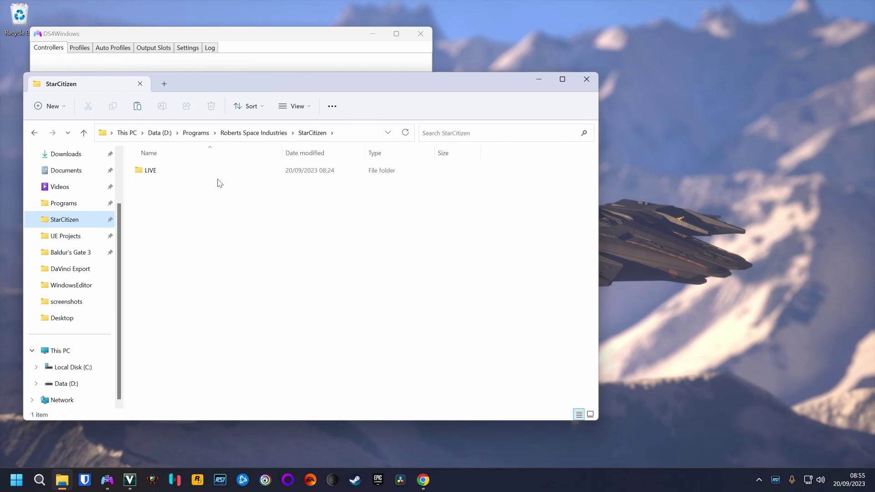
{"action": "double_click", "coordinate": [172, 173]}
{"action": "double_click", "coordinate": [180, 298]}
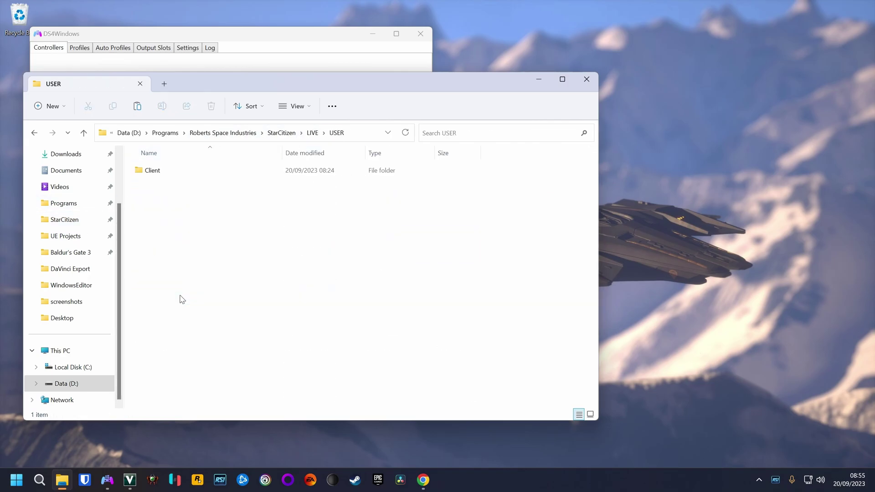
{"action": "double_click", "coordinate": [204, 175]}
{"action": "double_click", "coordinate": [201, 174]}
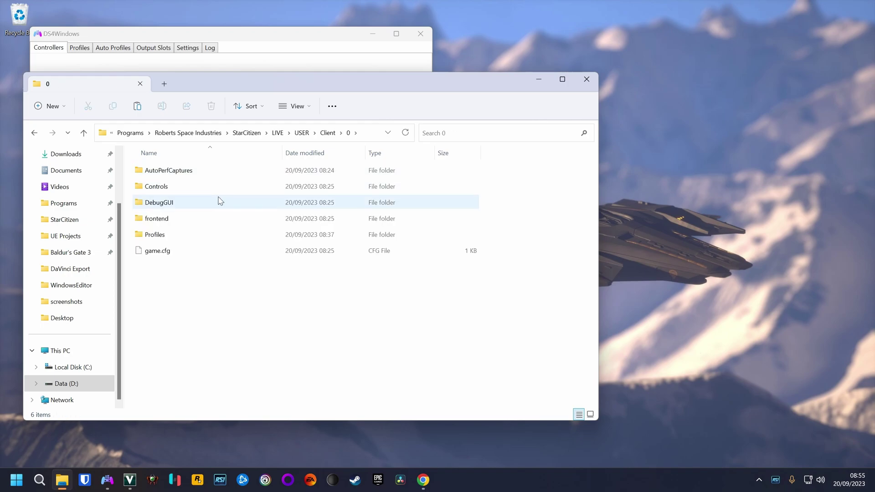
{"action": "double_click", "coordinate": [208, 190]}
{"action": "double_click", "coordinate": [205, 172]}
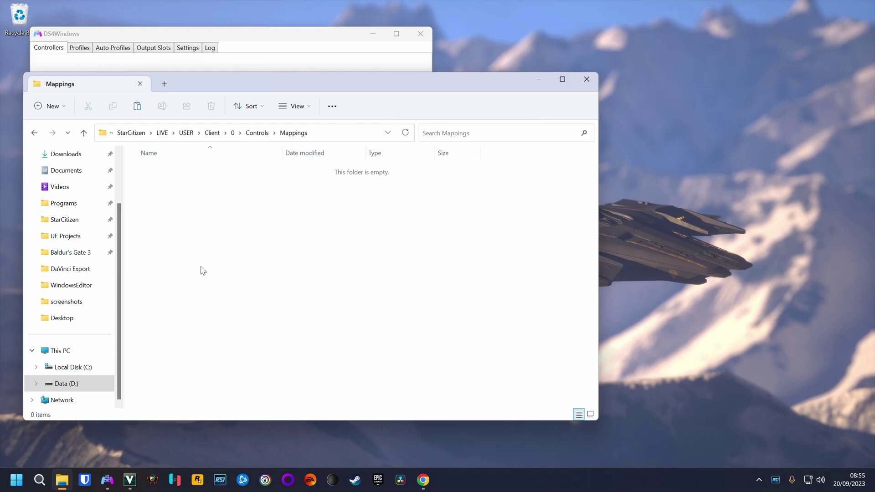
{"action": "key", "text": "ctrl+v"}
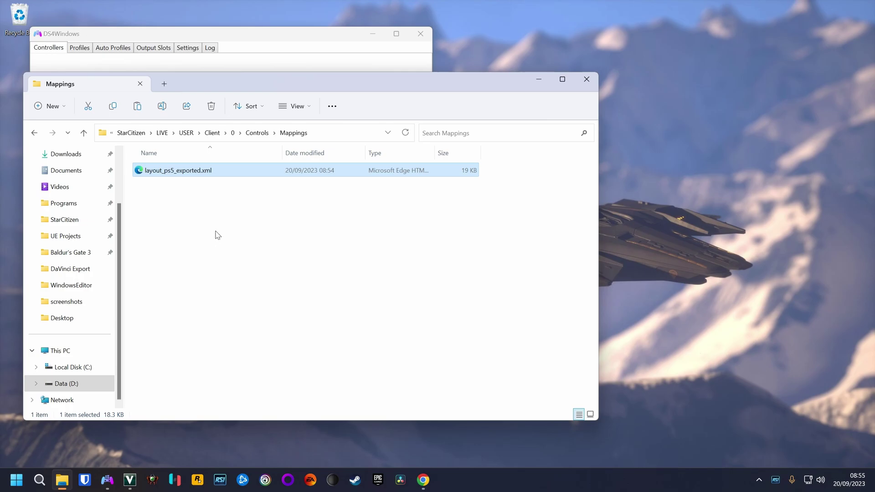
{"action": "left_click", "coordinate": [217, 235]}
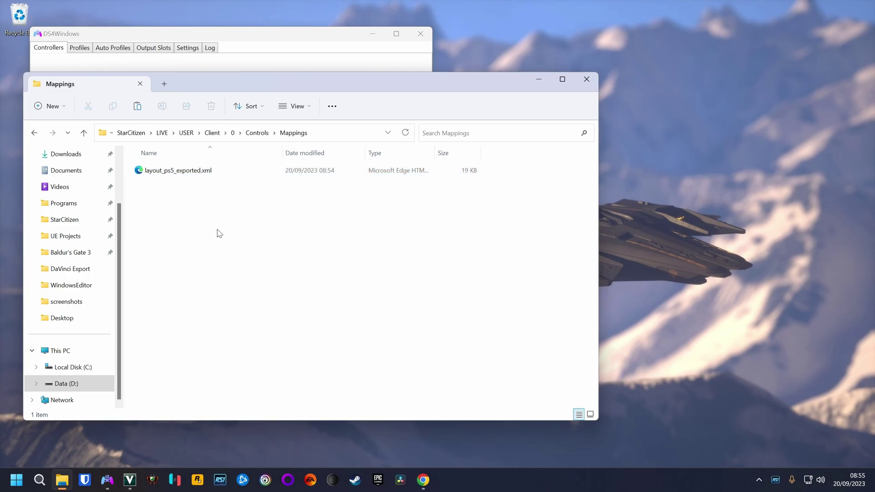
{"action": "left_click_drag", "start_coordinate": [273, 276], "coordinate": [250, 213]}
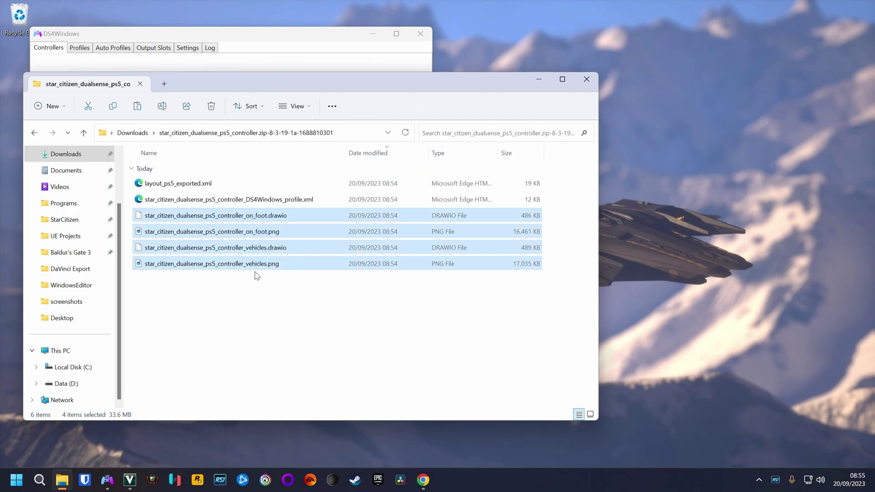
Step: View the on_foot and vehicles DualSense control maps in Photos, then close Photos
{"action": "left_click", "coordinate": [256, 276]}
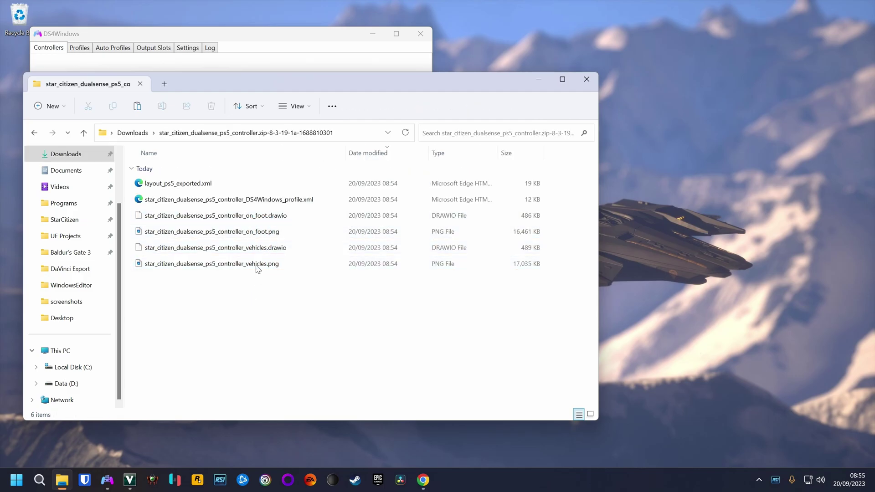
{"action": "double_click", "coordinate": [255, 232]}
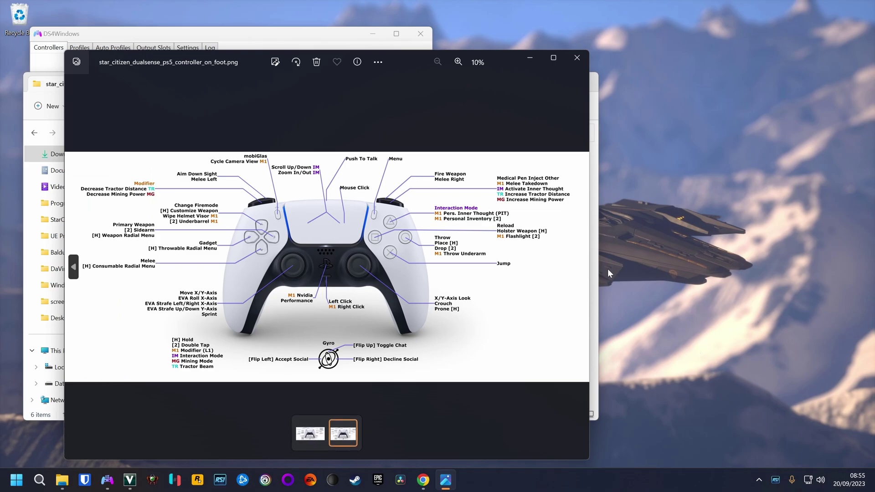
{"action": "left_click", "coordinate": [75, 266]}
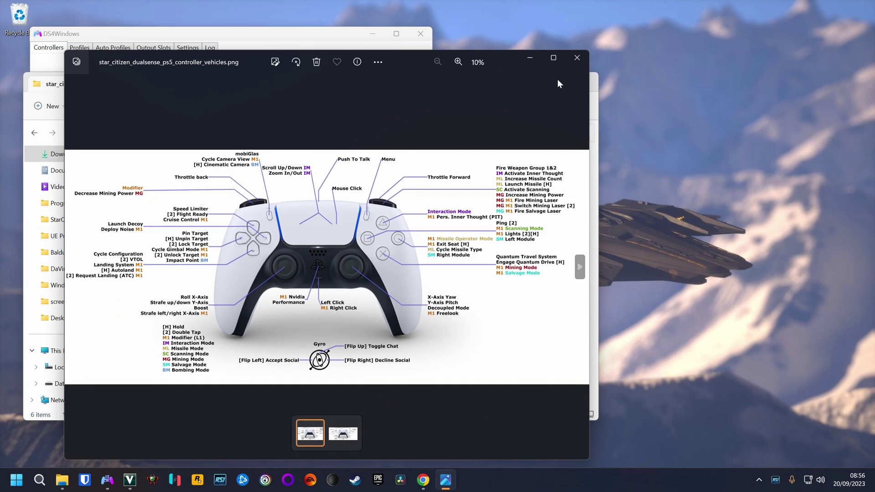
{"action": "left_click", "coordinate": [576, 59]}
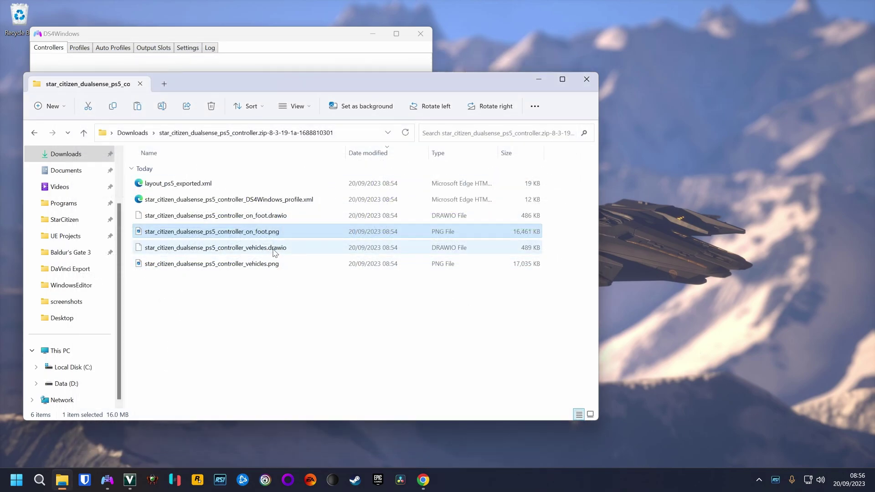
{"action": "left_click", "coordinate": [275, 250]}
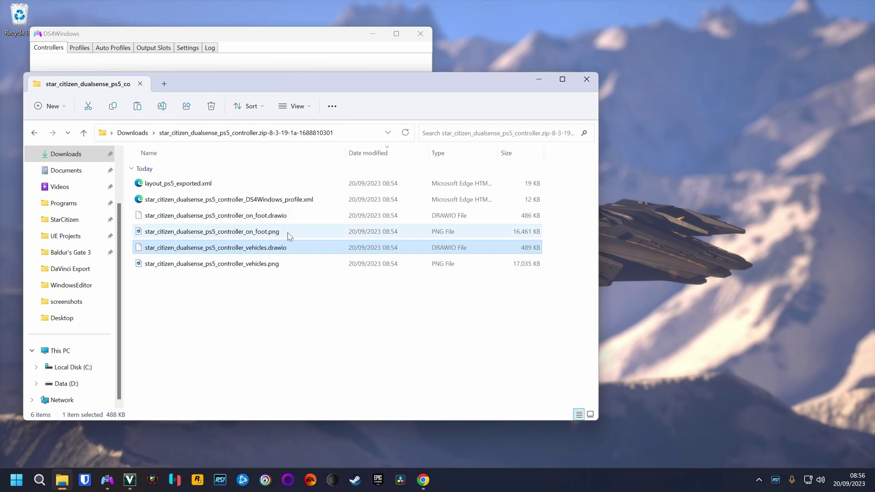
{"action": "left_click", "coordinate": [281, 296]}
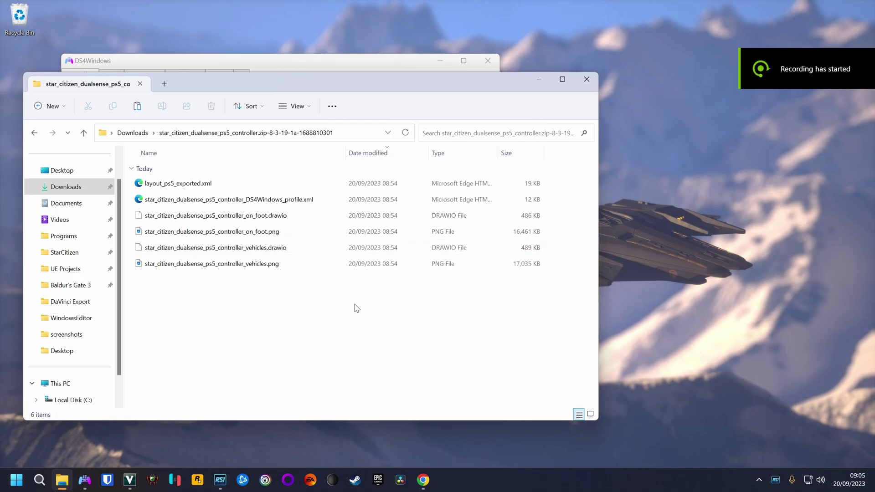
Step: Import star_citizen_dualsense_ps5_controller_DS4Windows_profile.xml from the DS4Windows Profiles tab
{"action": "left_click", "coordinate": [539, 80]}
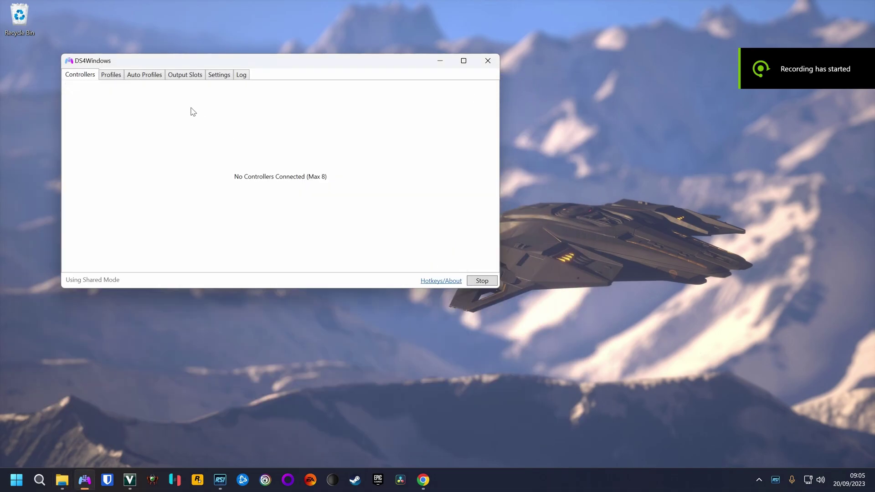
{"action": "left_click", "coordinate": [111, 75]}
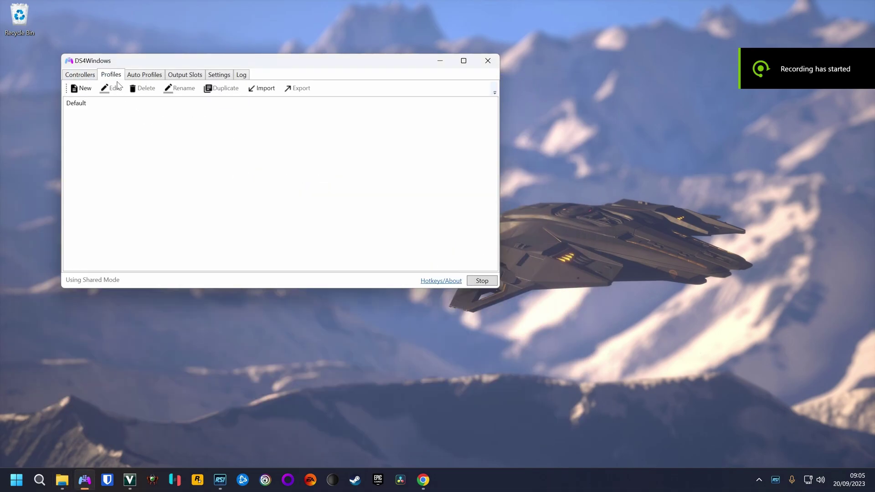
{"action": "left_click", "coordinate": [262, 88]}
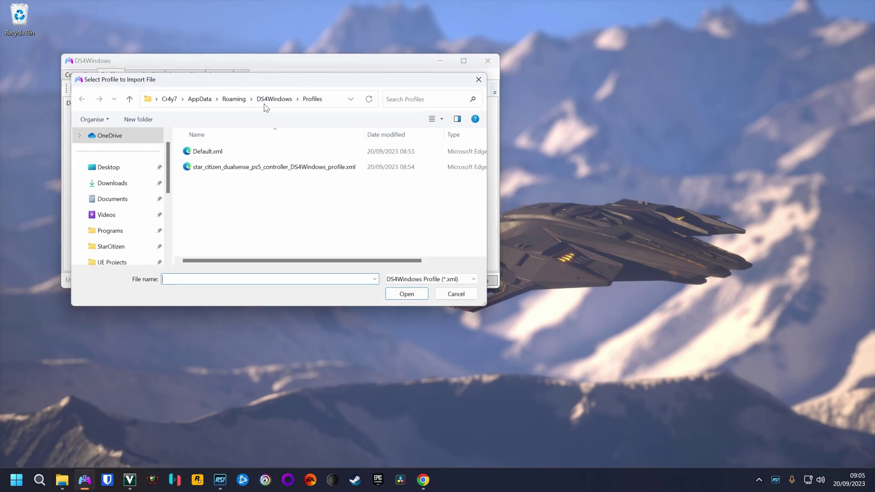
{"action": "left_click", "coordinate": [269, 169]}
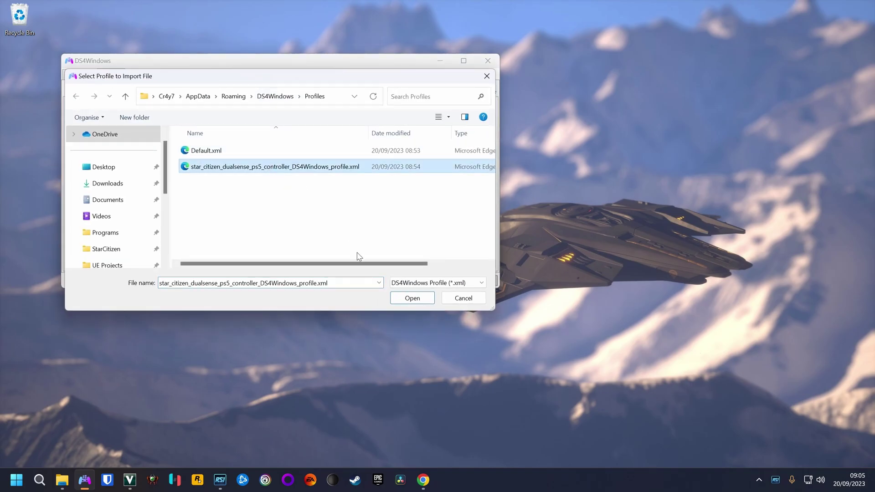
{"action": "left_click", "coordinate": [412, 297]}
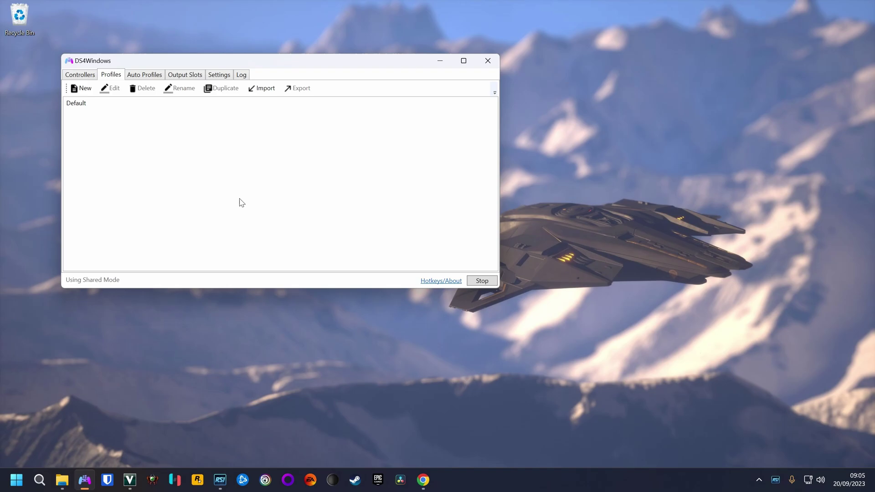
Step: Close DS4Windows and relaunch DS4Windows.exe from D:\Programs\DS4Windows
{"action": "key", "text": "alt+F4"}
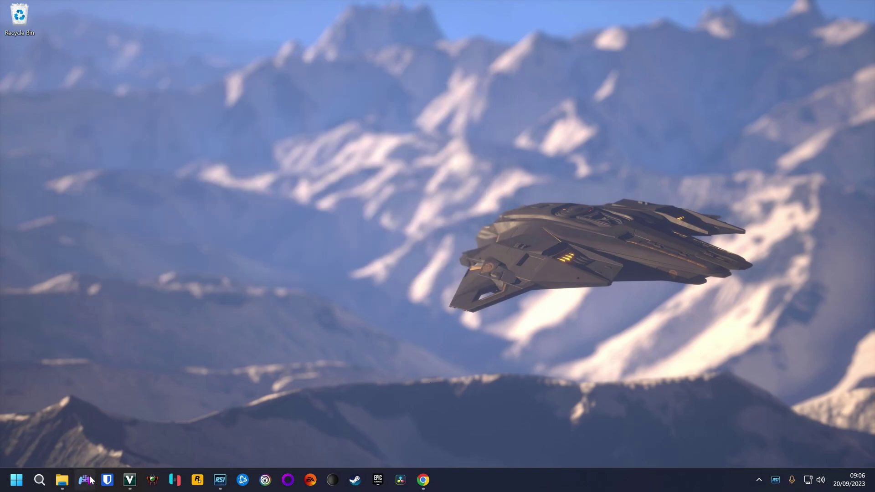
{"action": "left_click", "coordinate": [62, 480]}
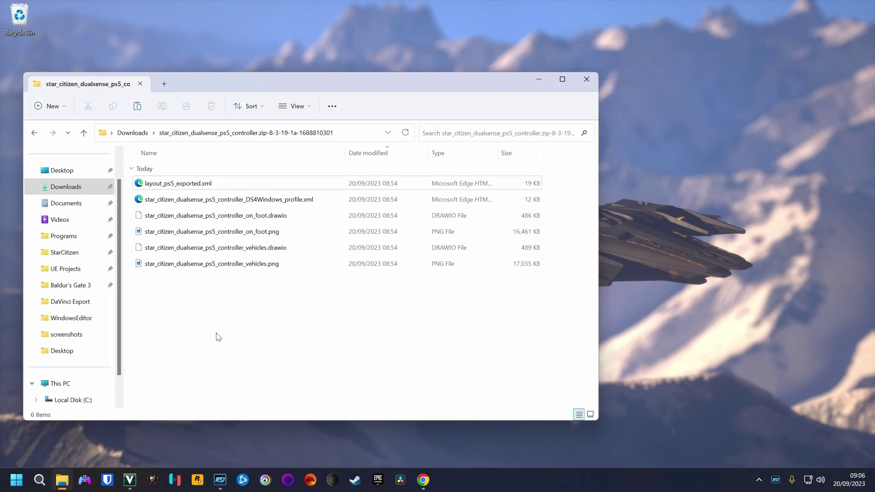
{"action": "scroll", "coordinate": [64, 346], "scroll_direction": "down", "scroll_amount": 2}
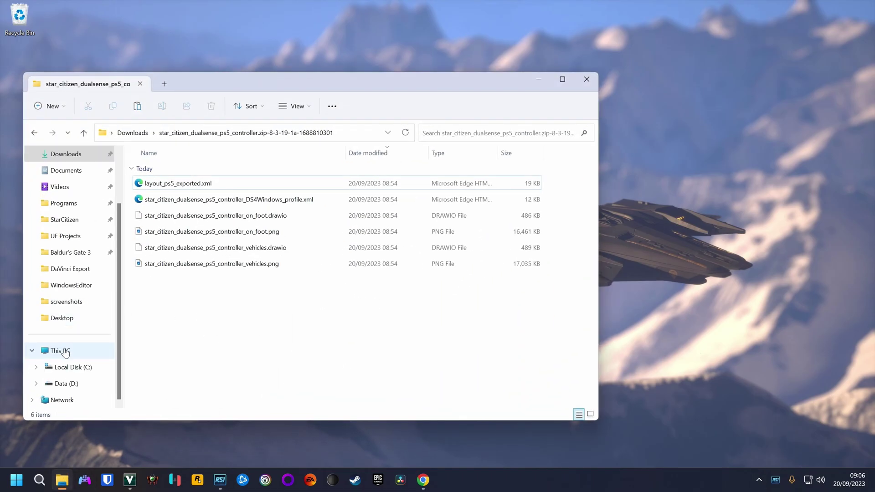
{"action": "left_click", "coordinate": [63, 383]}
{"action": "double_click", "coordinate": [187, 206]}
{"action": "scroll", "coordinate": [180, 273], "scroll_direction": "down", "scroll_amount": 1}
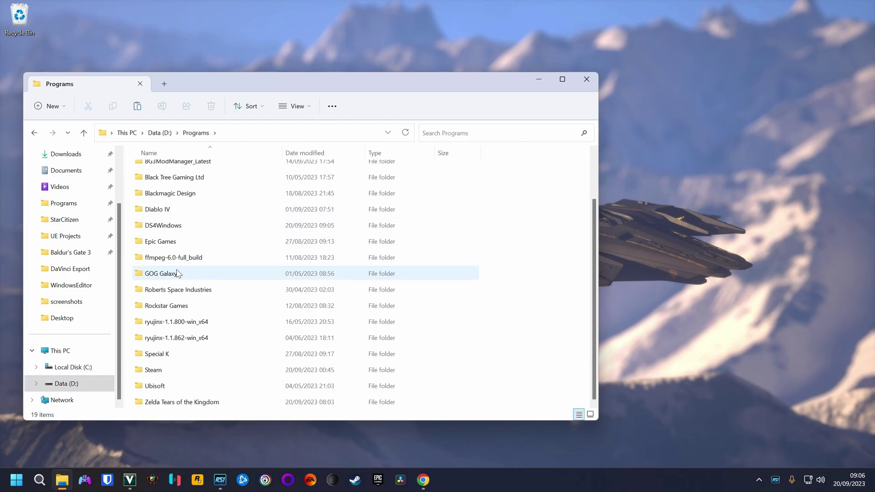
{"action": "scroll", "coordinate": [177, 267], "scroll_direction": "up", "scroll_amount": 1}
{"action": "double_click", "coordinate": [163, 283]}
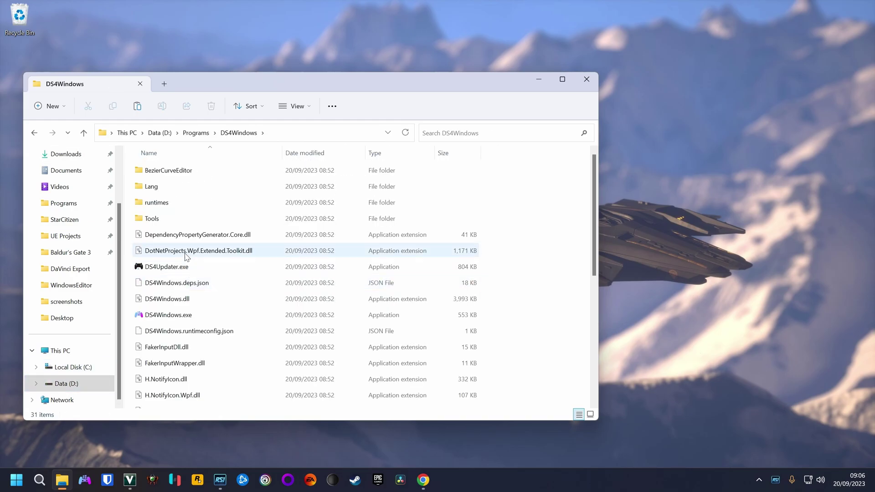
{"action": "left_click", "coordinate": [168, 315]}
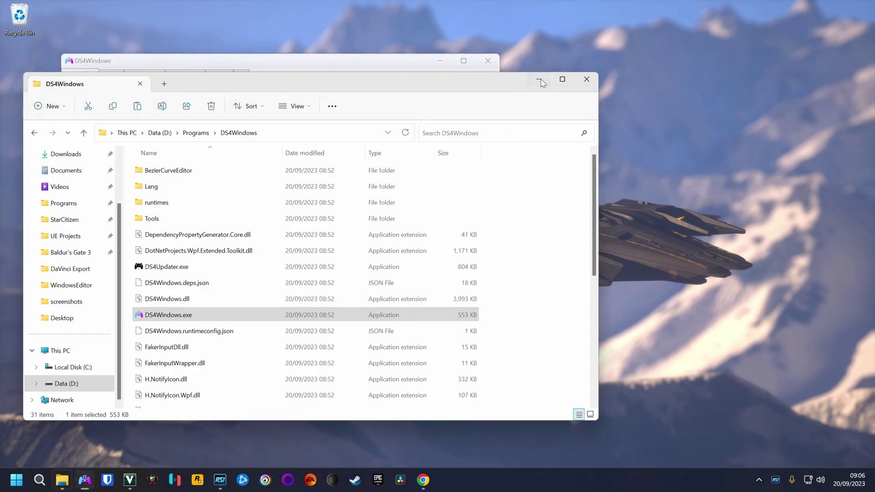
{"action": "left_click", "coordinate": [538, 79]}
Step: Select the imported Star Citizen profile on the Profiles tab, closing its editor unchanged
{"action": "left_click", "coordinate": [111, 74]}
{"action": "left_click", "coordinate": [167, 113]}
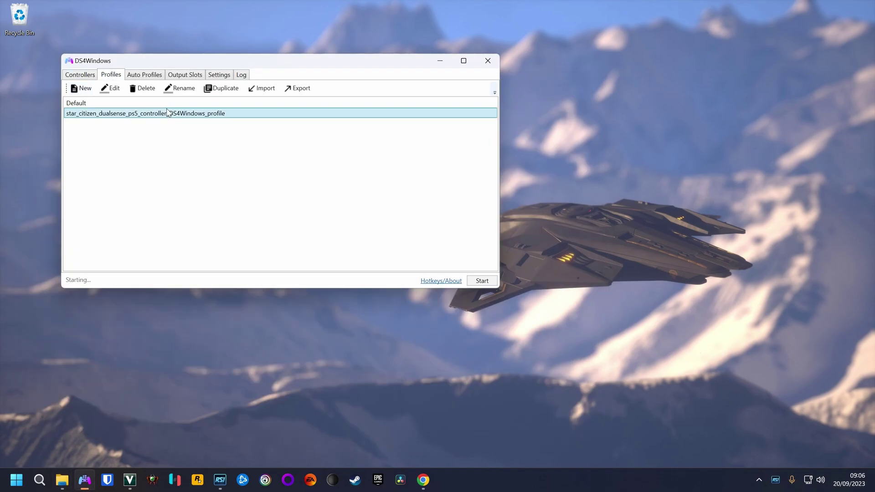
{"action": "double_click", "coordinate": [172, 114]}
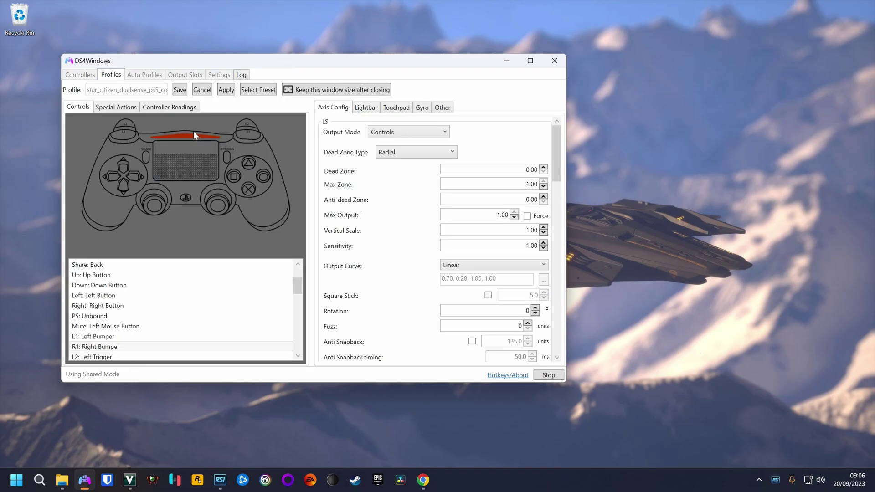
{"action": "left_click", "coordinate": [202, 92]}
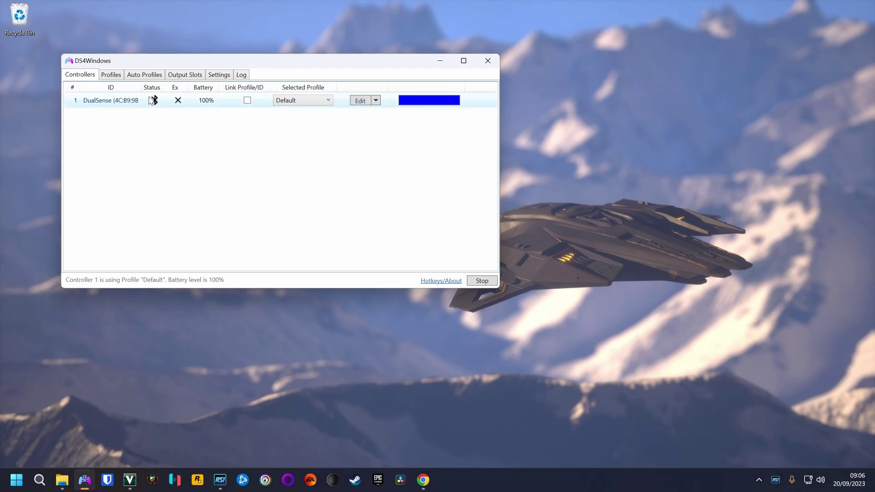
Step: Assign the Star Citizen profile to the DualSense in Selected Profile, then minimise DS4Windows
{"action": "left_click", "coordinate": [299, 100]}
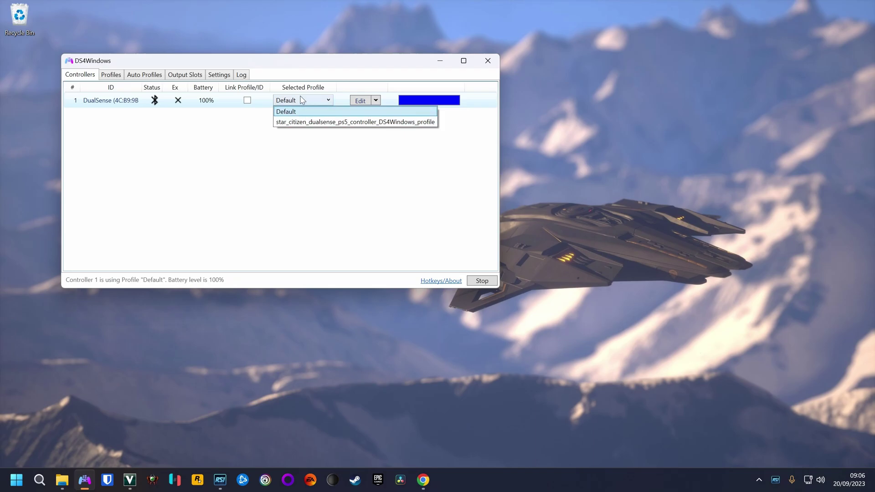
{"action": "left_click", "coordinate": [304, 100]}
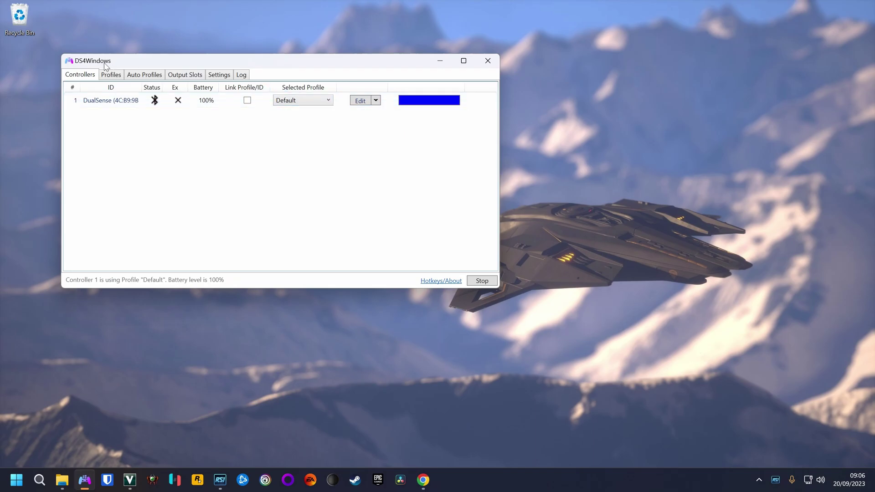
{"action": "left_click", "coordinate": [298, 101]}
{"action": "left_click", "coordinate": [311, 122]}
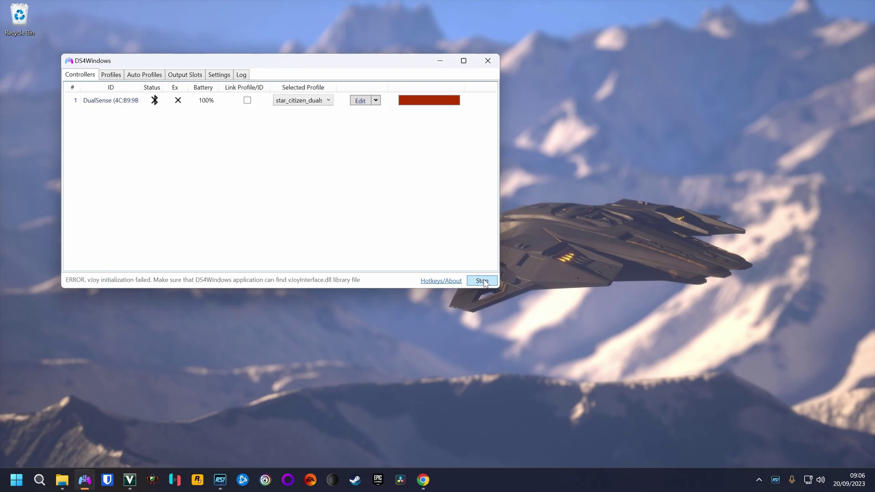
{"action": "left_click", "coordinate": [439, 62]}
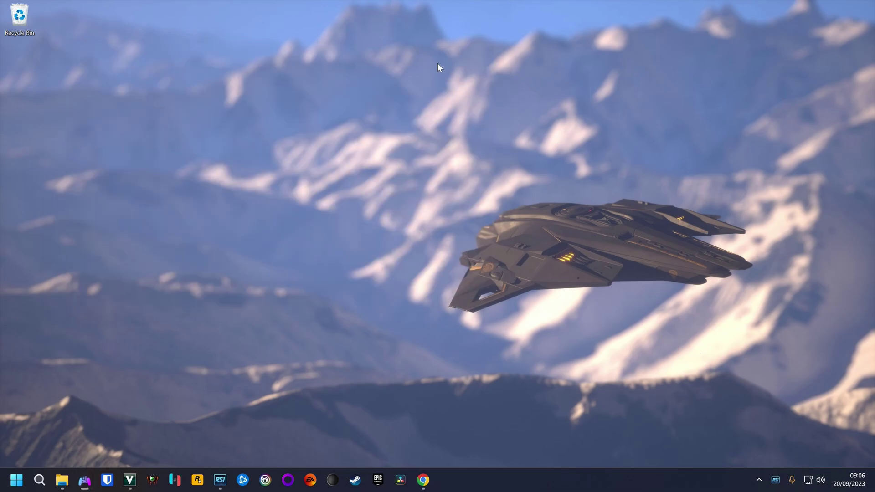
Step: Open Star Citizen's Options > Keybindings for GamePad and its Control Profiles list
{"action": "left_click", "coordinate": [221, 478]}
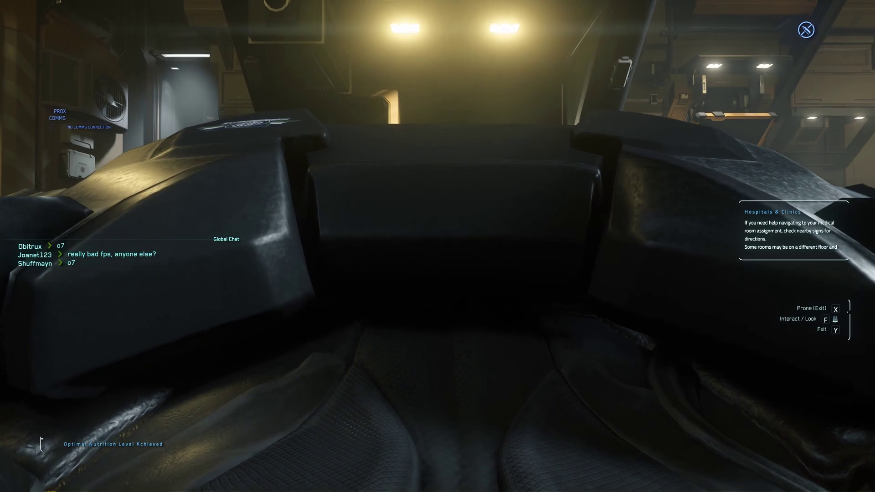
{"action": "key", "text": "Escape"}
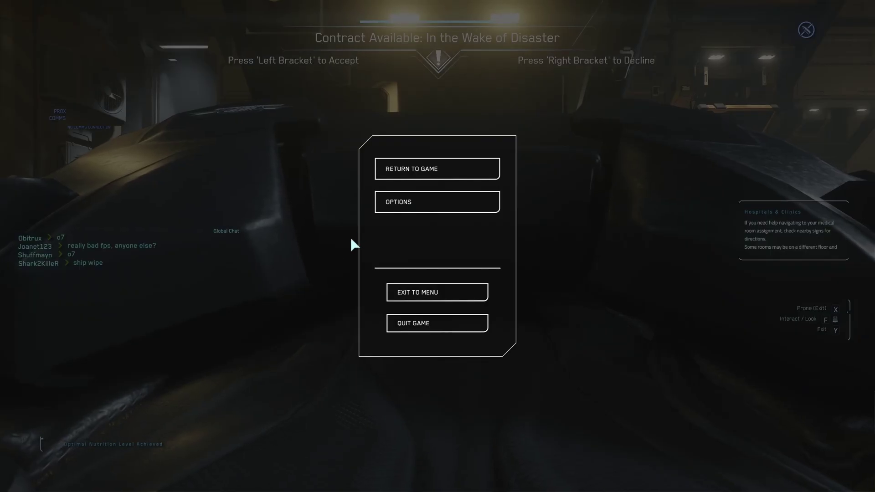
{"action": "left_click", "coordinate": [389, 206]}
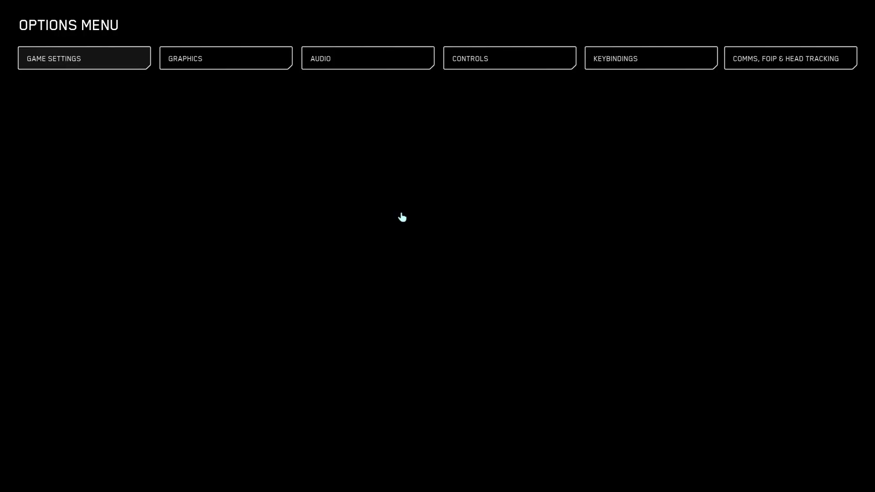
{"action": "left_click", "coordinate": [636, 63]}
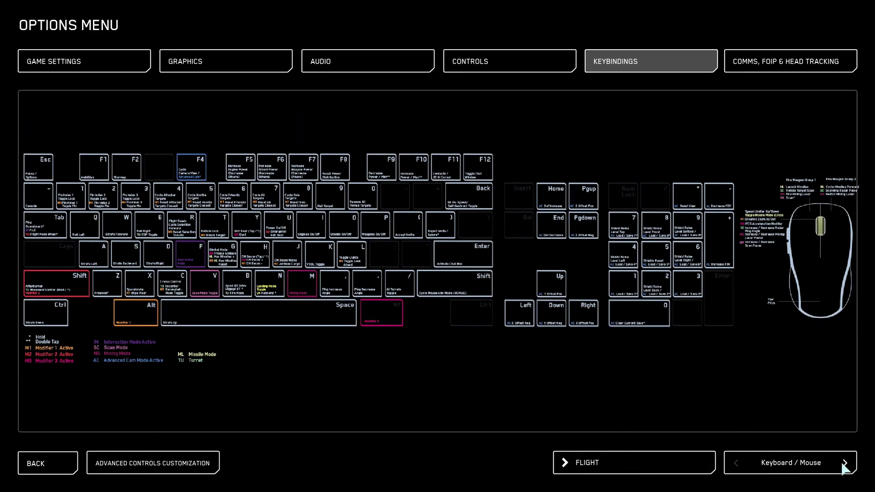
{"action": "left_click", "coordinate": [844, 463]}
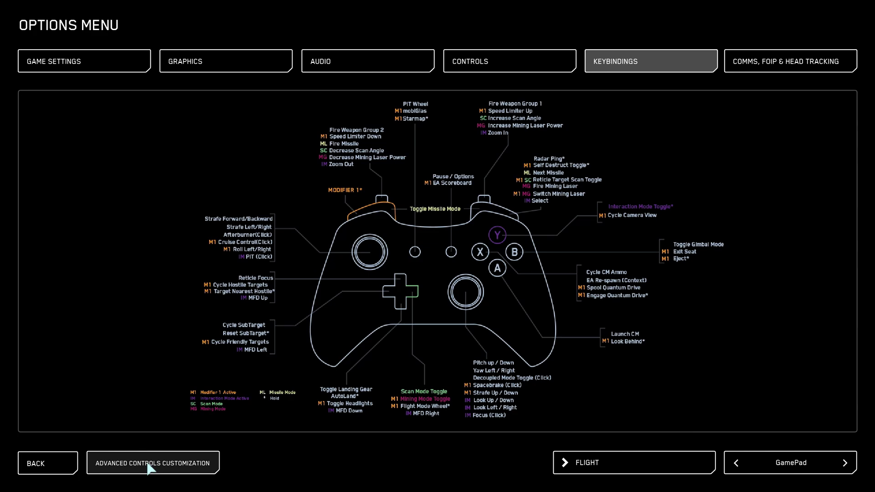
{"action": "left_click", "coordinate": [151, 465]}
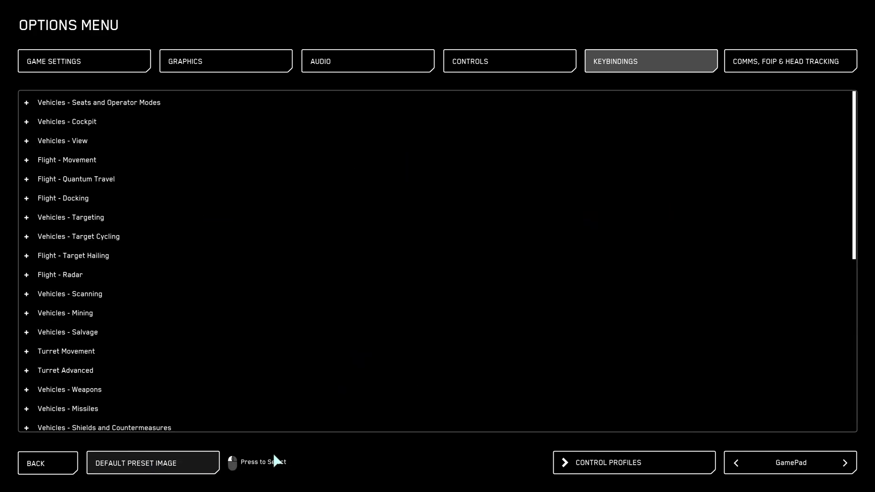
{"action": "left_click", "coordinate": [611, 469]}
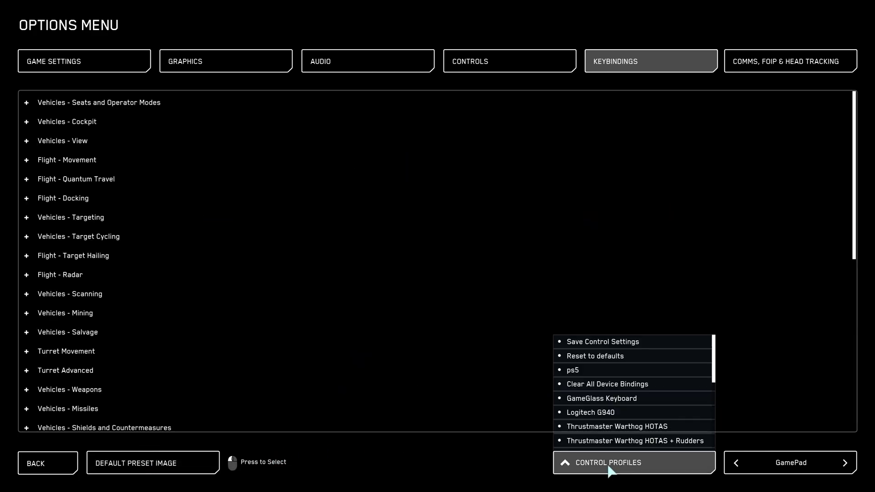
Step: Pick ps5 and map Keyboard, Mouse, GamePad 1: N/A, JoyStick to Wireless Controller
{"action": "left_click", "coordinate": [626, 375]}
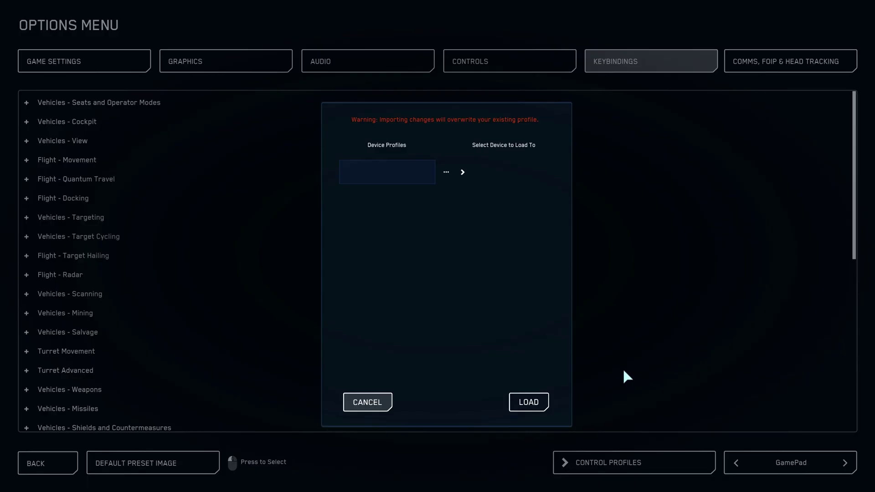
{"action": "left_click", "coordinate": [484, 177]}
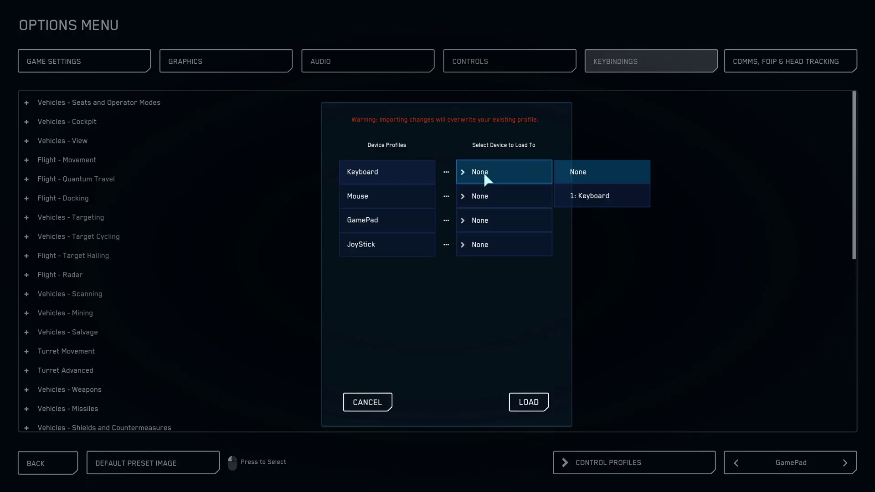
{"action": "left_click", "coordinate": [573, 196]}
{"action": "left_click", "coordinate": [521, 195]}
{"action": "left_click", "coordinate": [575, 220]}
{"action": "left_click", "coordinate": [549, 226]}
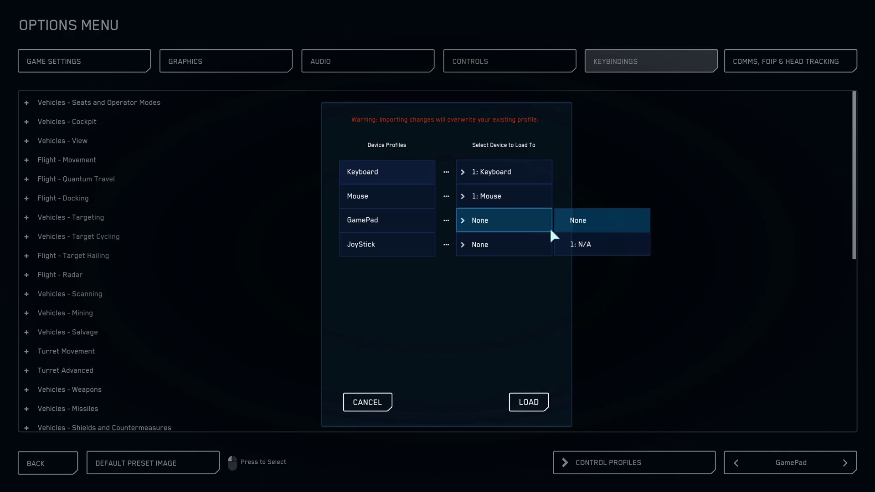
{"action": "left_click", "coordinate": [600, 246]}
{"action": "left_click", "coordinate": [514, 246]}
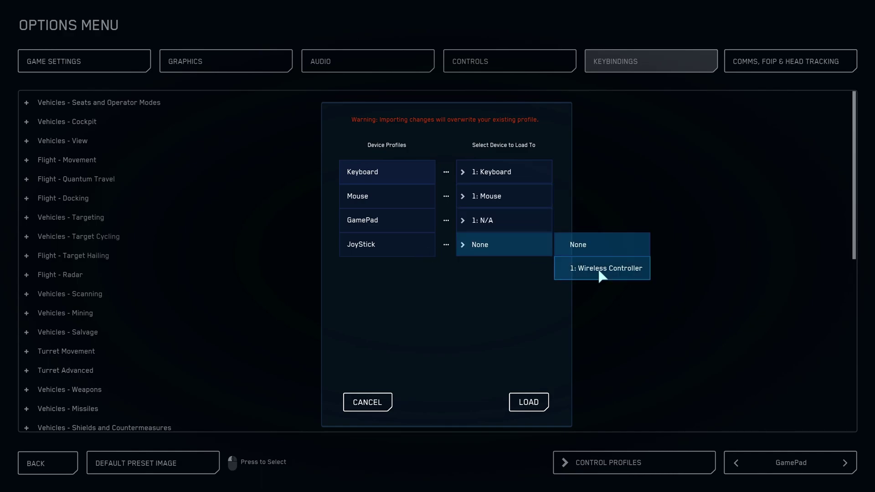
{"action": "left_click", "coordinate": [600, 272]}
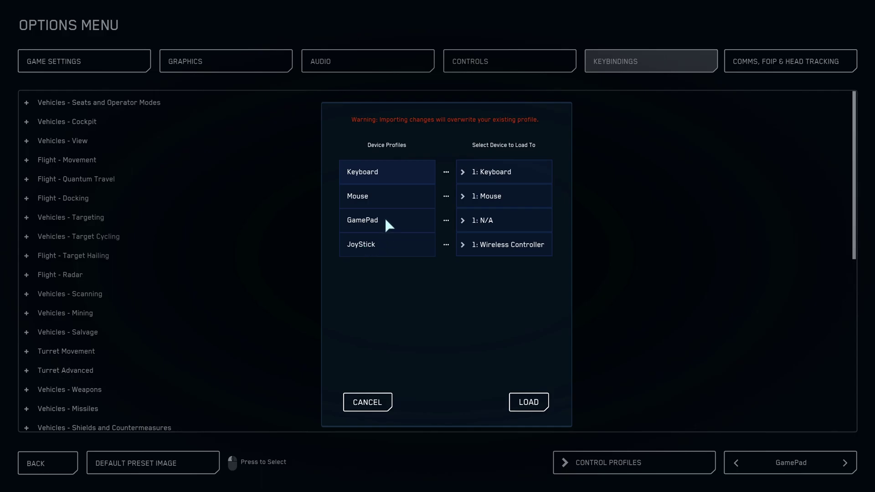
Step: Load the ps5 profile and return to the game, climbing out of the seat
{"action": "left_click", "coordinate": [527, 404]}
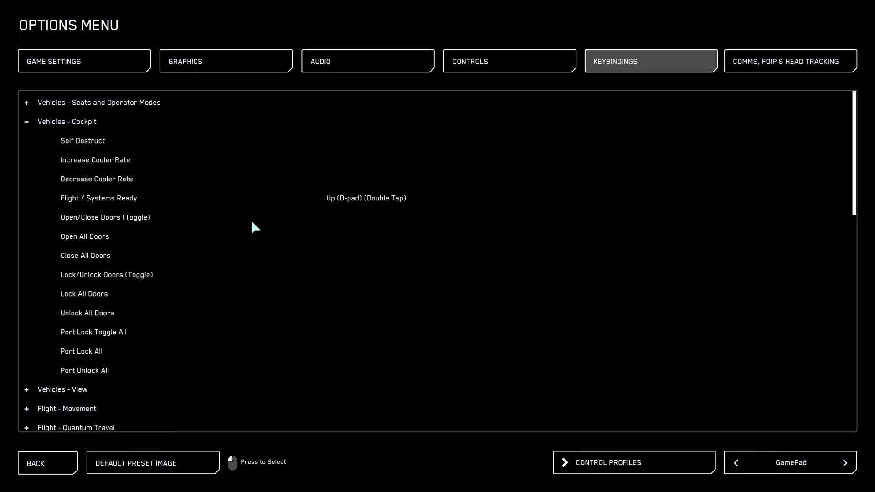
{"action": "key", "text": "Escape"}
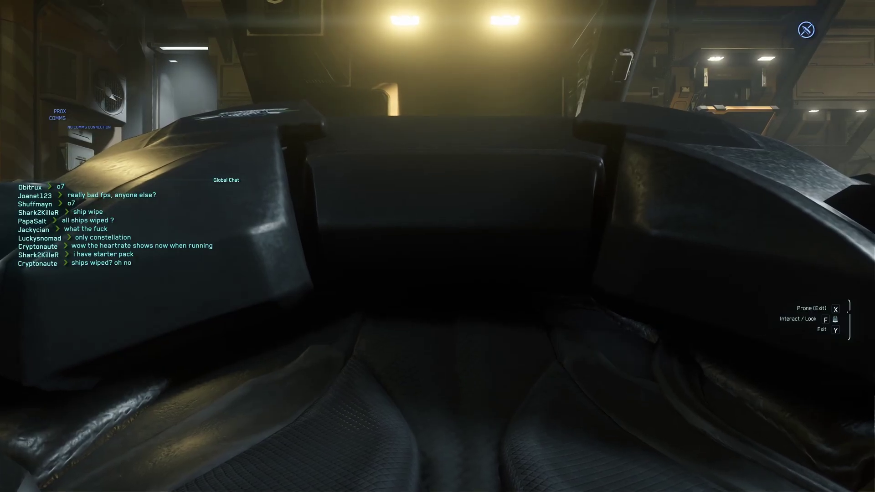
{"action": "key", "text": "y"}
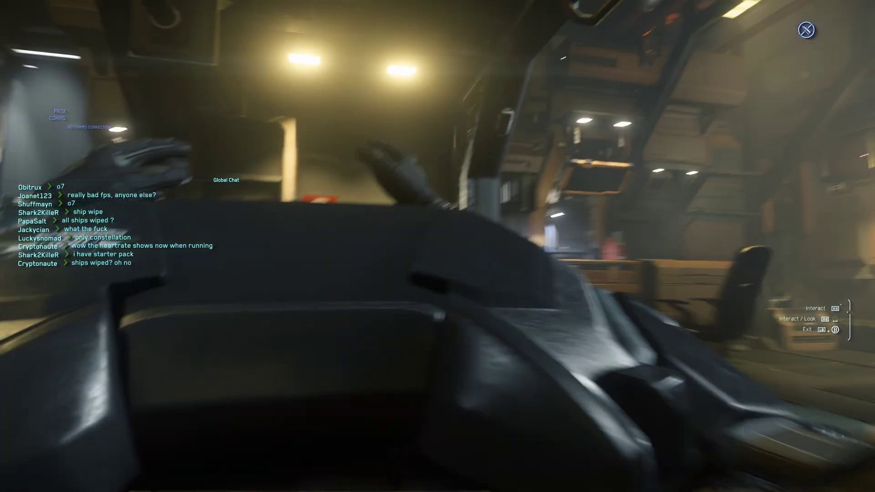